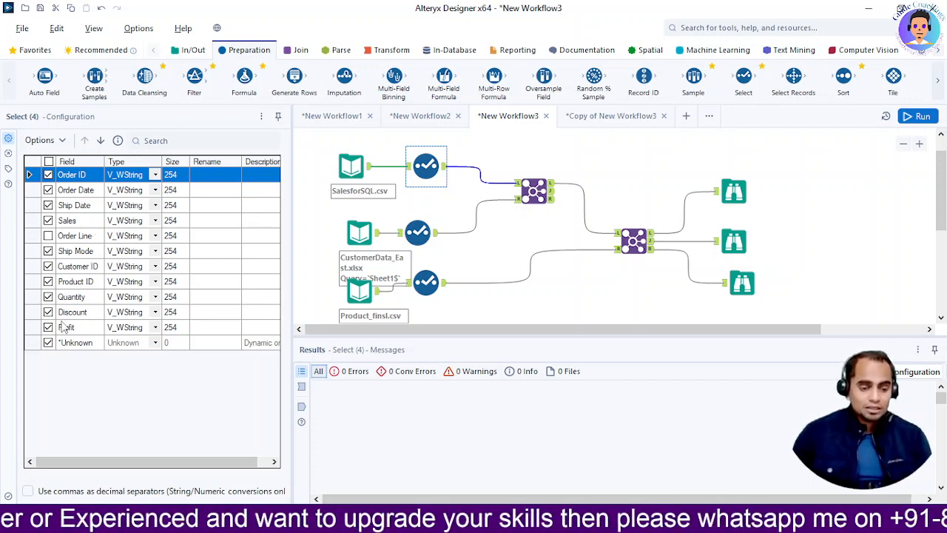
Review the field selections in the Select tools for the sales, customer and product inputs.
{"action": "left_click", "coordinate": [50, 341]}
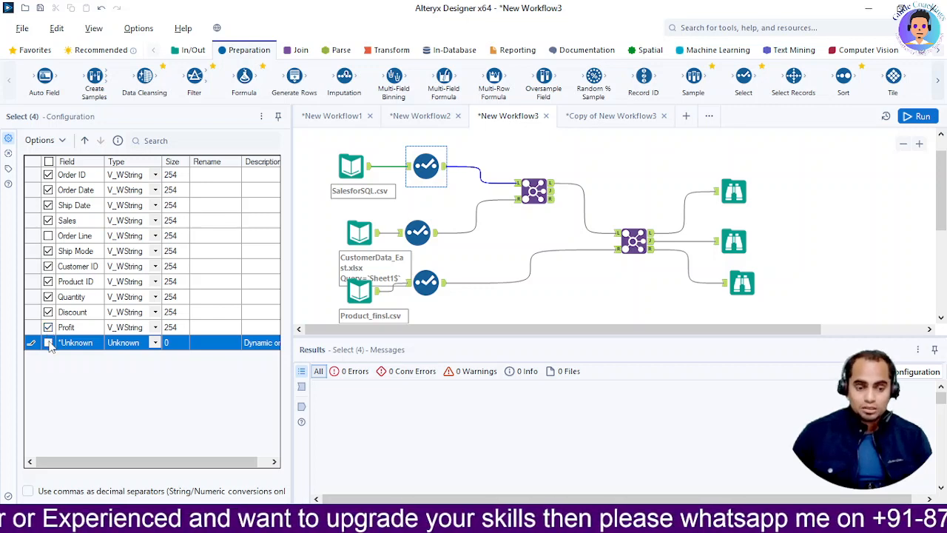
{"action": "left_click", "coordinate": [49, 342]}
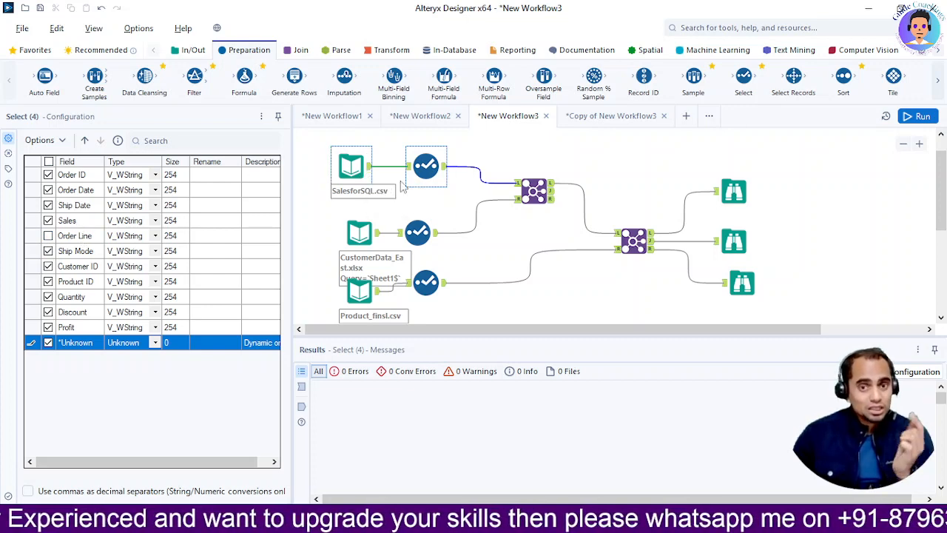
{"action": "left_click", "coordinate": [360, 235]}
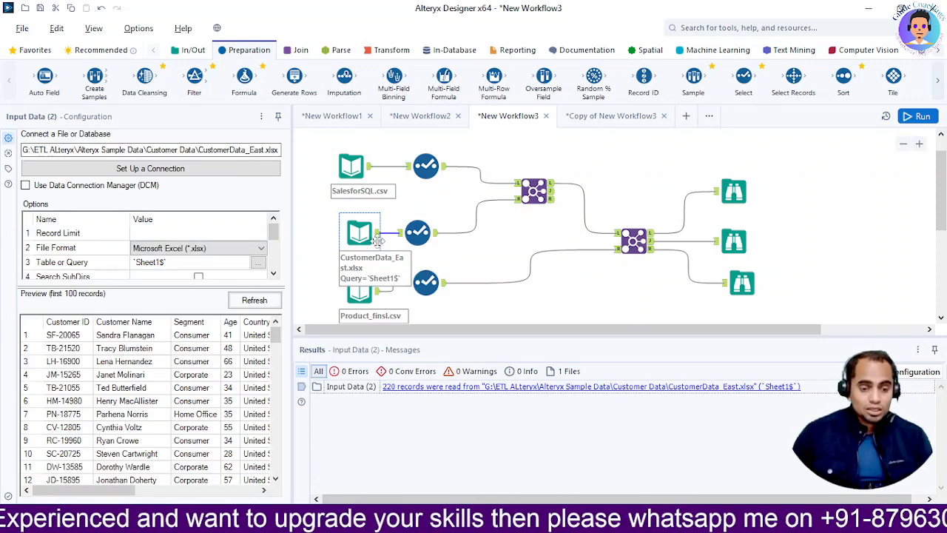
{"action": "left_click", "coordinate": [412, 231]}
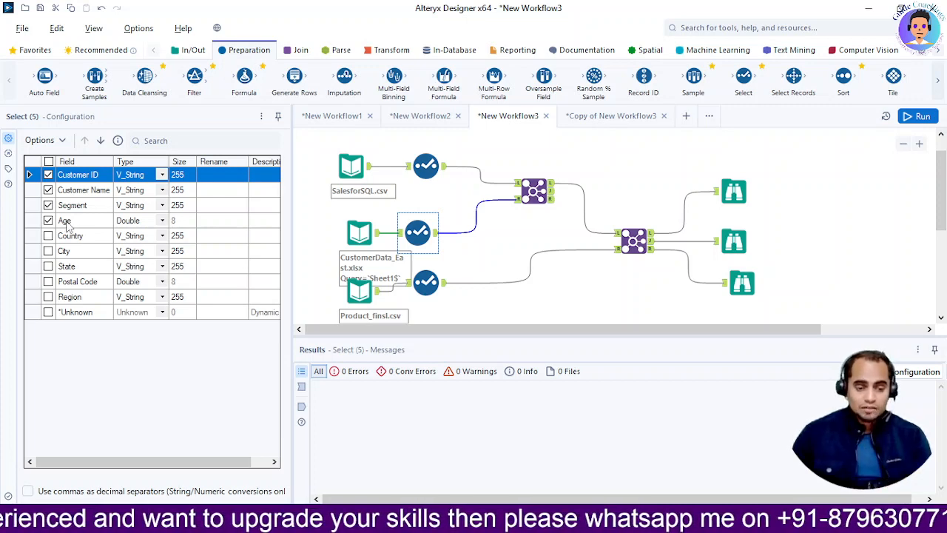
{"action": "left_click", "coordinate": [360, 296]}
{"action": "left_click", "coordinate": [425, 282]}
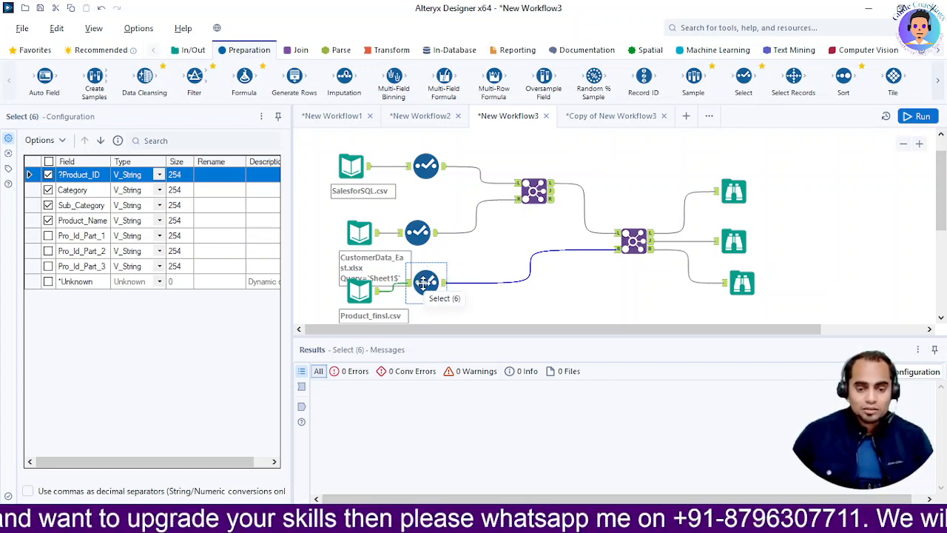
Inspect the configuration of the Join between sales and customer data, and locate the Join tool in its category.
{"action": "left_click", "coordinate": [522, 186]}
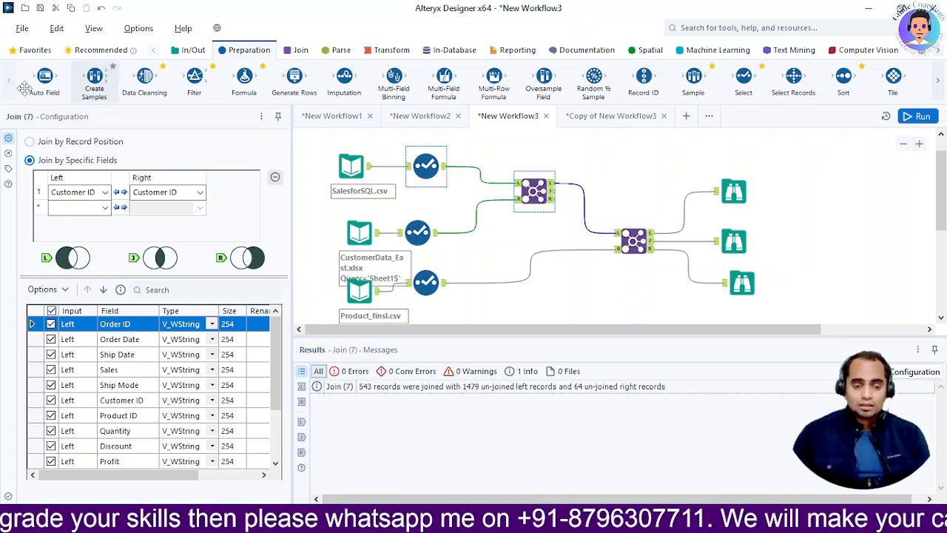
{"action": "left_click", "coordinate": [302, 51]}
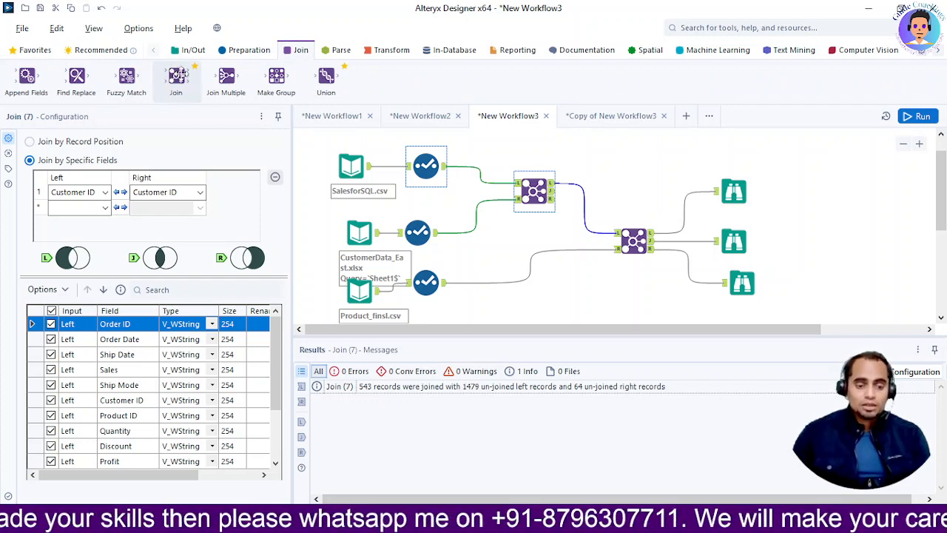
{"action": "mouse_move", "coordinate": [190, 70]}
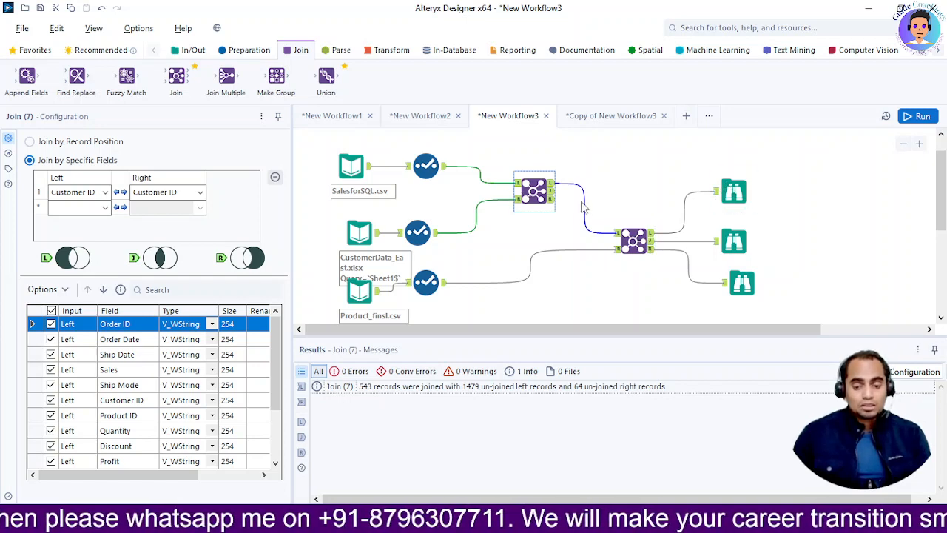
View the second Join's L and J outputs in their Browse tools and run the workflow.
{"action": "left_click", "coordinate": [735, 194]}
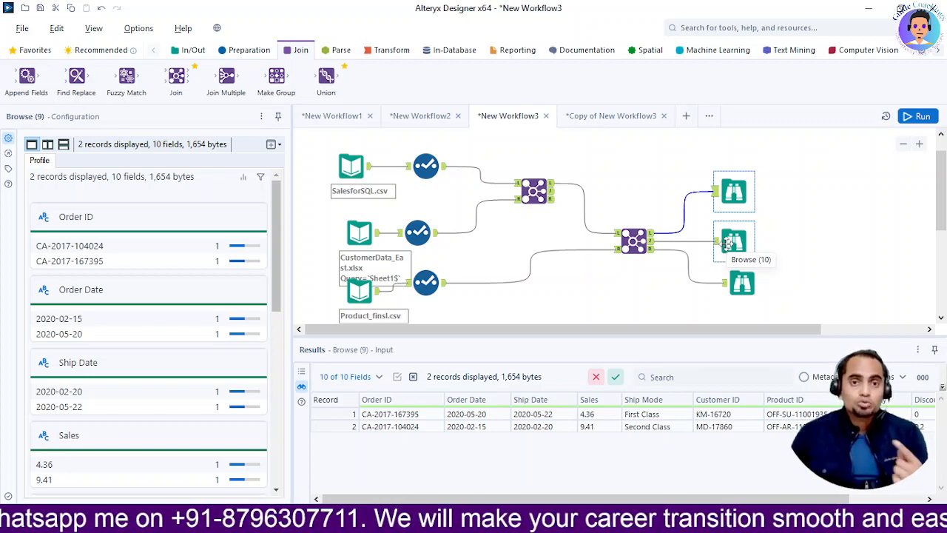
{"action": "left_click", "coordinate": [729, 243]}
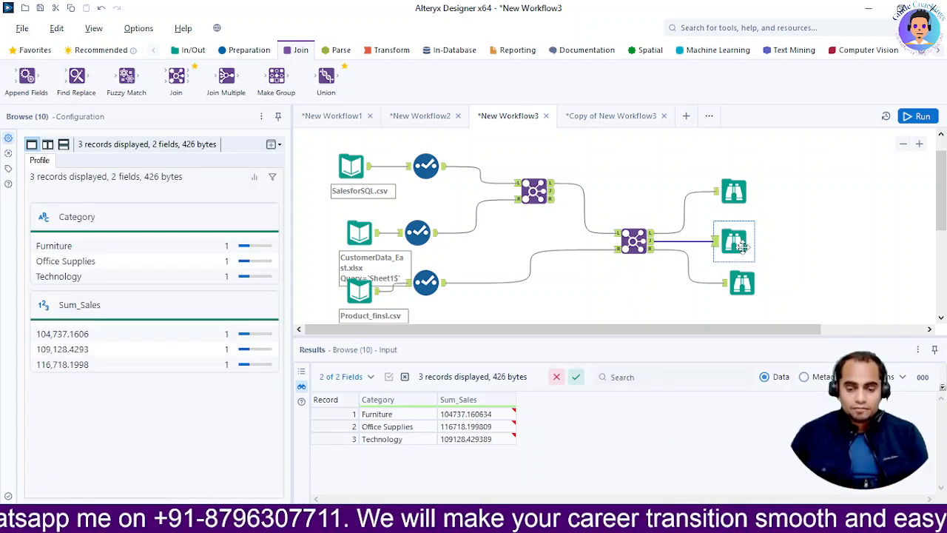
{"action": "left_click", "coordinate": [920, 118]}
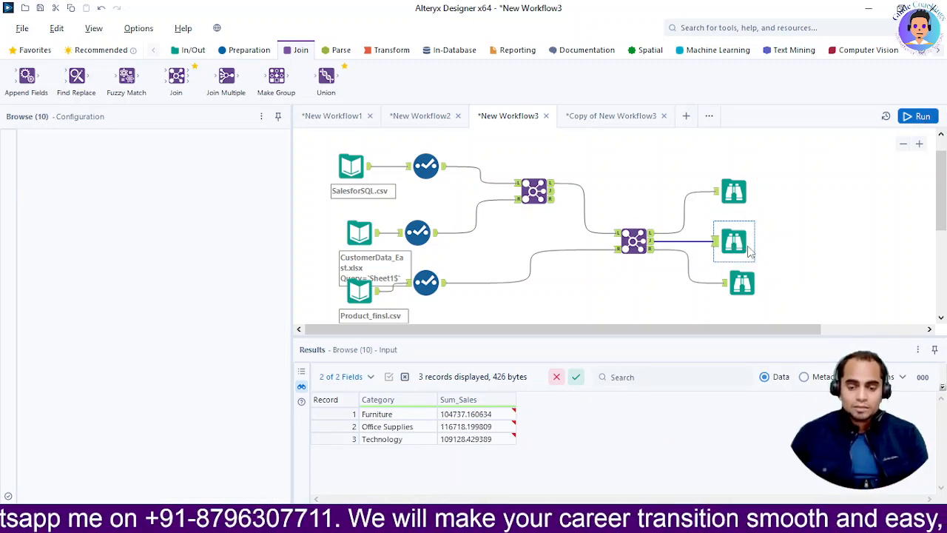
Examine the records and columns in the second Join's J output.
{"action": "left_click", "coordinate": [650, 242]}
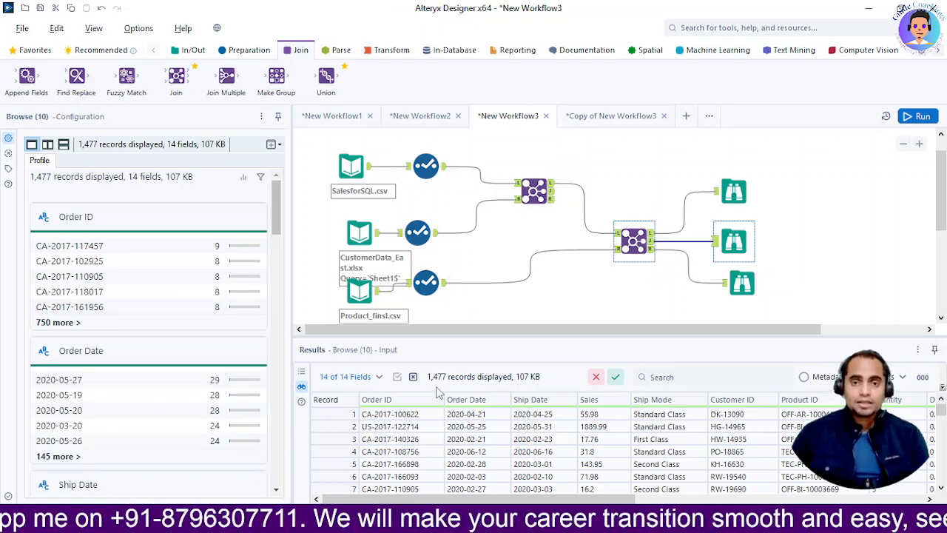
{"action": "scroll", "coordinate": [582, 465], "scroll_direction": "down", "scroll_amount": 4}
{"action": "scroll", "coordinate": [583, 465], "scroll_direction": "up", "scroll_amount": 4}
{"action": "left_click_drag", "start_coordinate": [534, 501], "coordinate": [461, 500]}
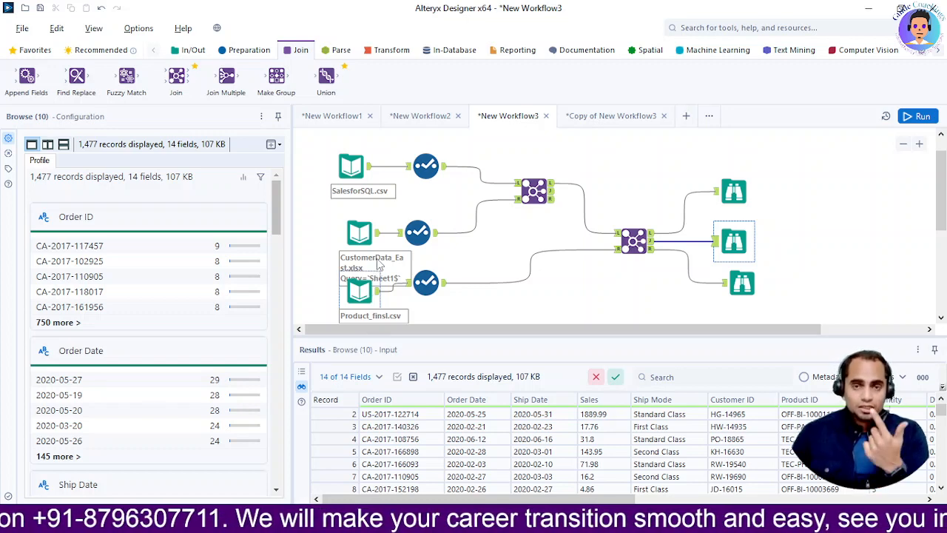
{"action": "left_click_drag", "start_coordinate": [449, 500], "coordinate": [550, 487]}
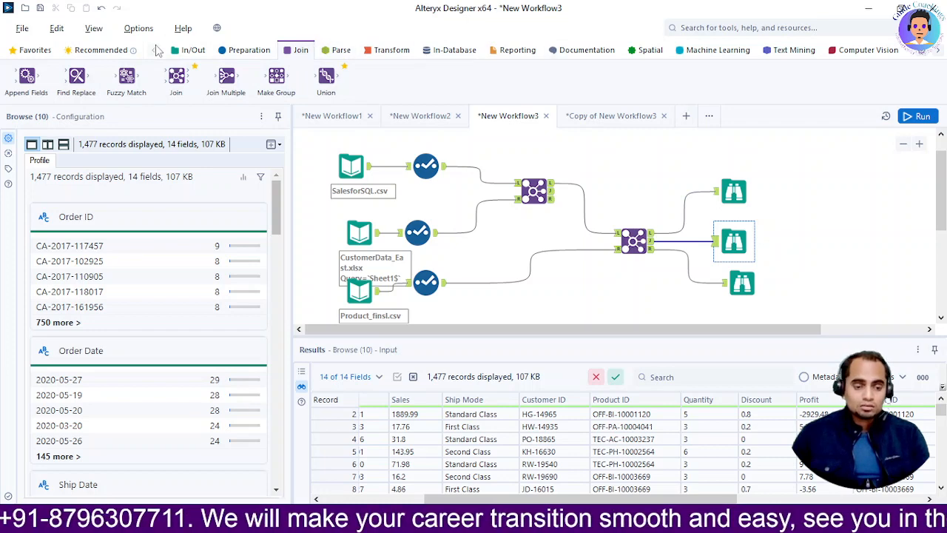
Insert a Select tool between the second Join's J output and its Browse, excluding Ship Date, Ship Mode, ?Product_ID, Product_Name and *Unknown.
{"action": "left_click", "coordinate": [245, 52]}
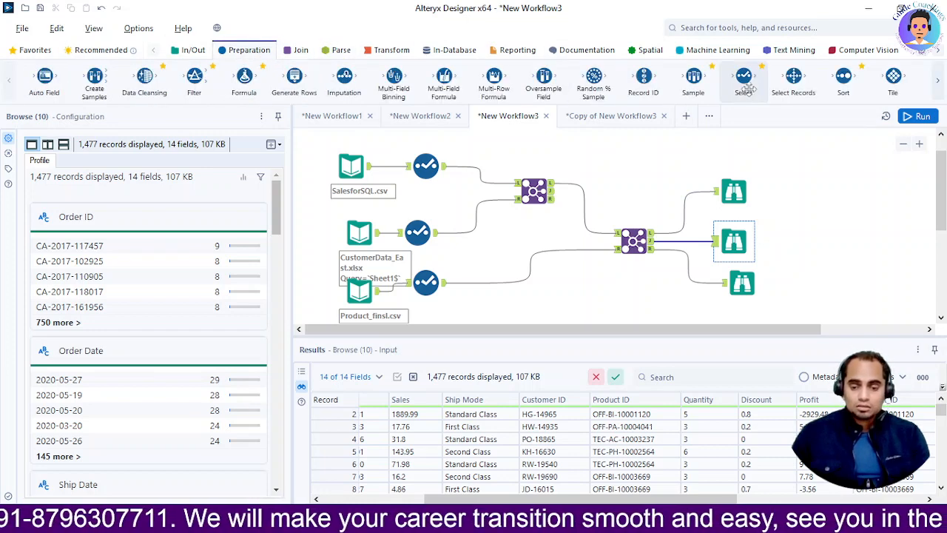
{"action": "left_click_drag", "start_coordinate": [743, 88], "coordinate": [686, 242]}
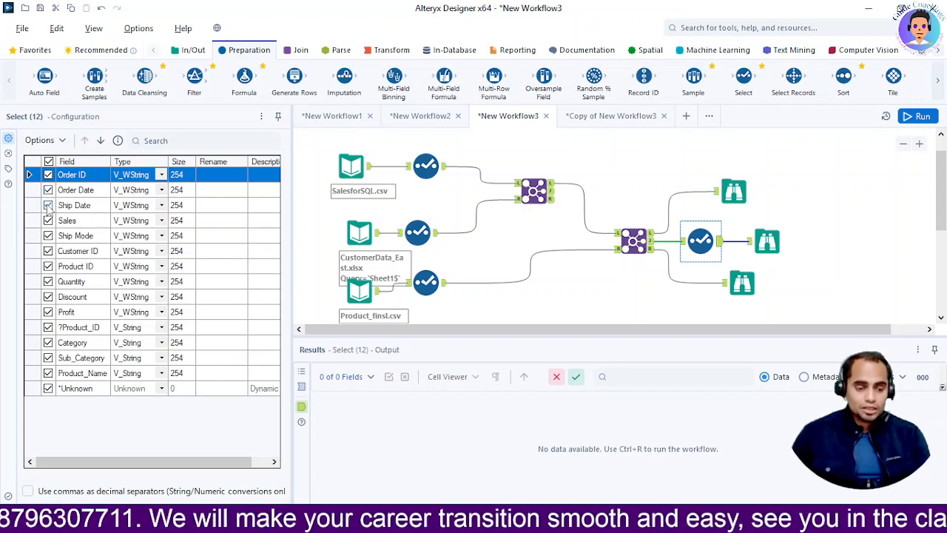
{"action": "left_click", "coordinate": [48, 205]}
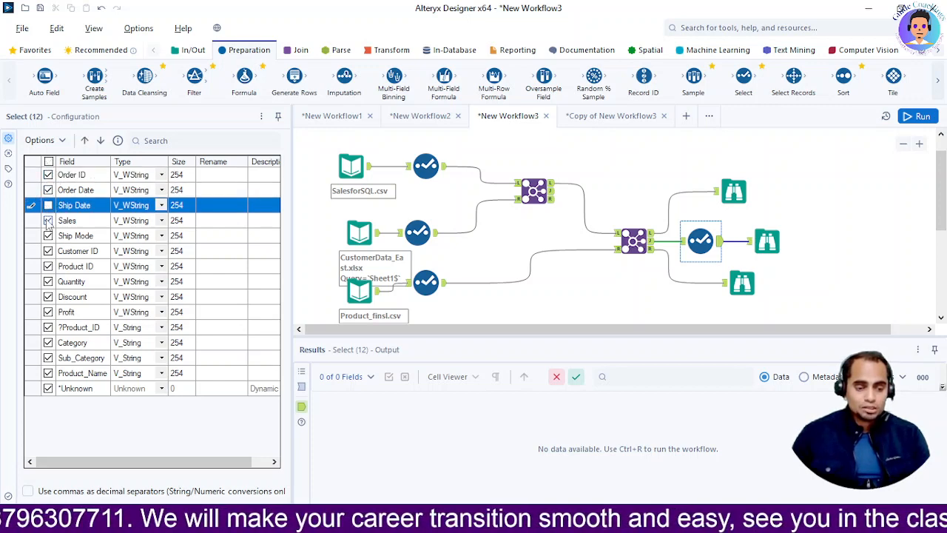
{"action": "left_click", "coordinate": [48, 236]}
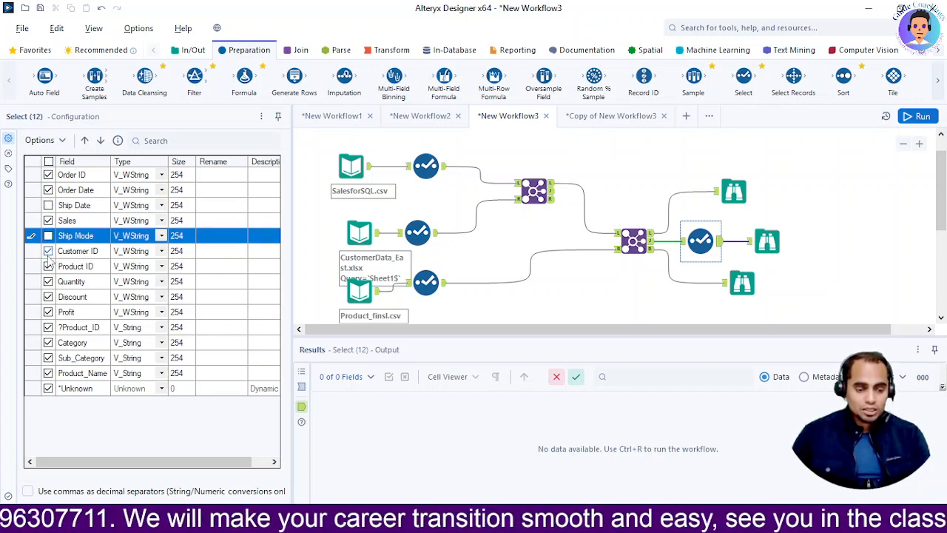
{"action": "left_click", "coordinate": [48, 327]}
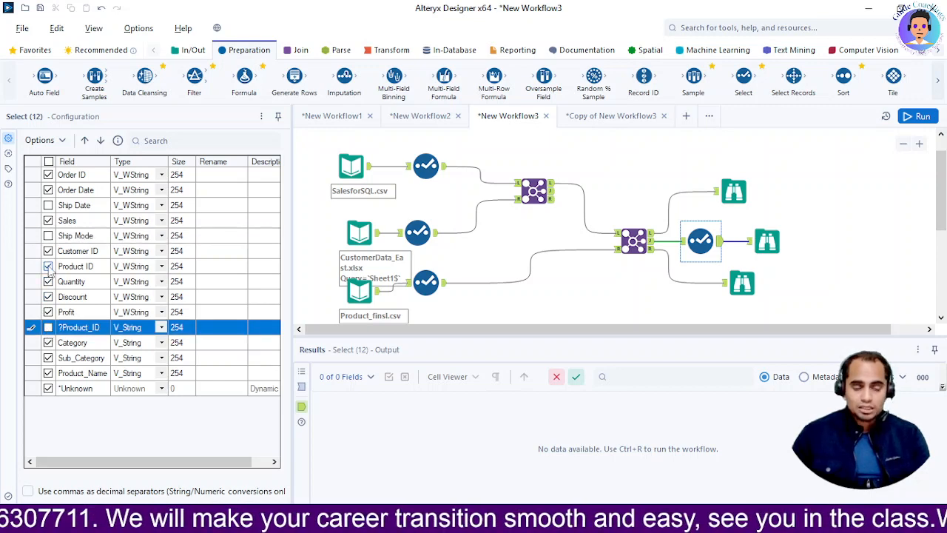
{"action": "left_click", "coordinate": [48, 373]}
{"action": "left_click", "coordinate": [48, 389]}
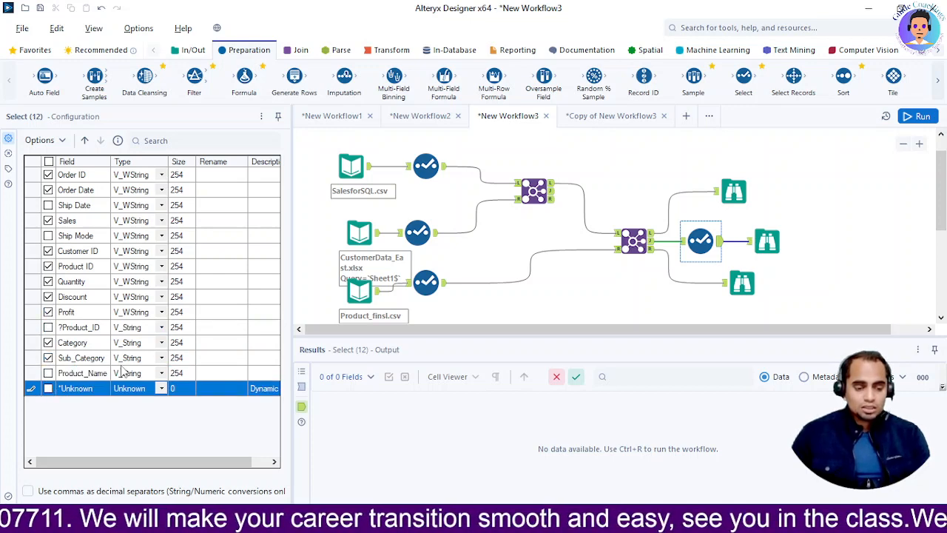
Run the workflow and check the remaining columns in the Browse after the new Select tool.
{"action": "left_click", "coordinate": [767, 241]}
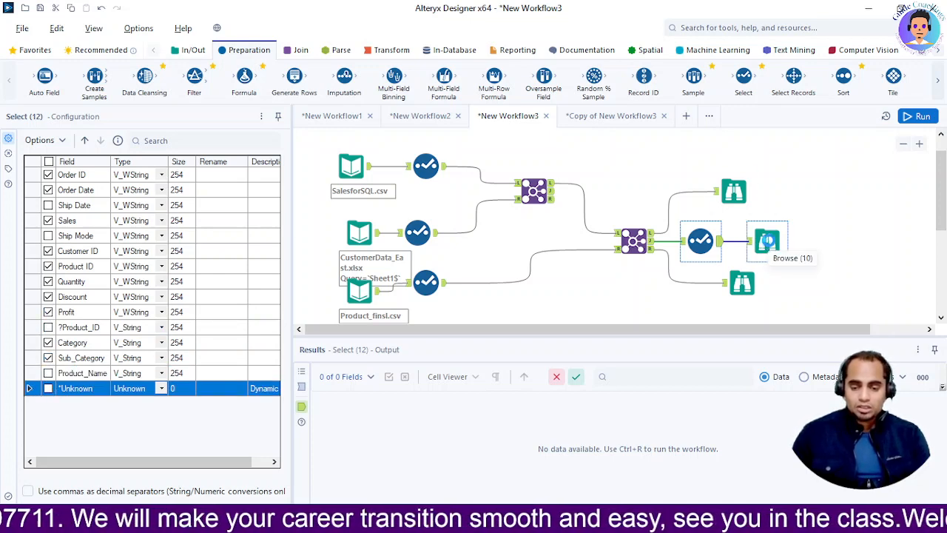
{"action": "left_click", "coordinate": [915, 122]}
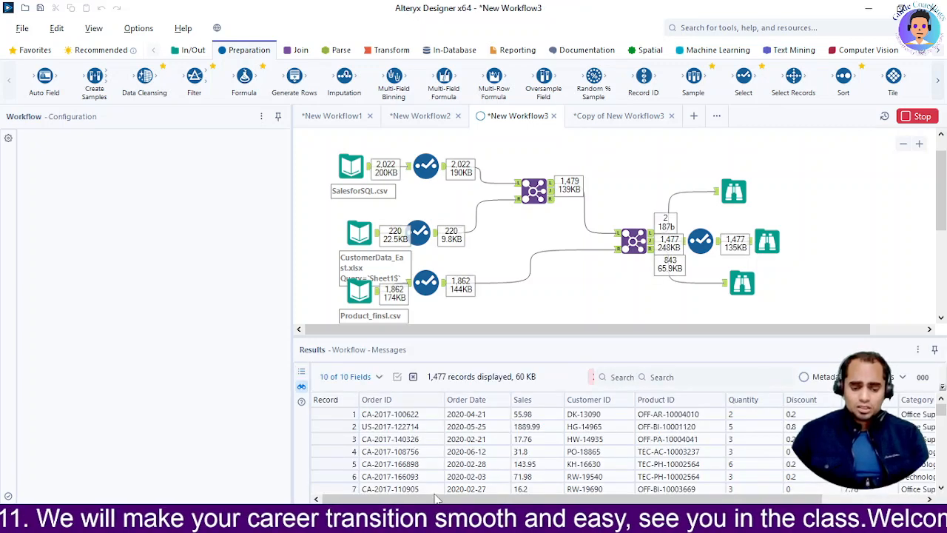
{"action": "left_click_drag", "start_coordinate": [420, 501], "coordinate": [568, 499]}
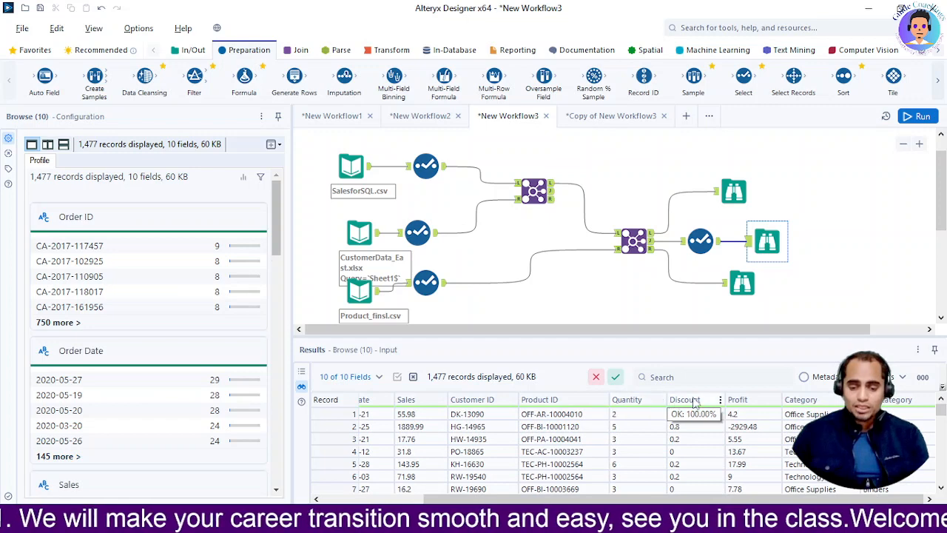
Exclude the Discount, Quantity and Profit fields in the Select tool after the second Join.
{"action": "left_click", "coordinate": [700, 241]}
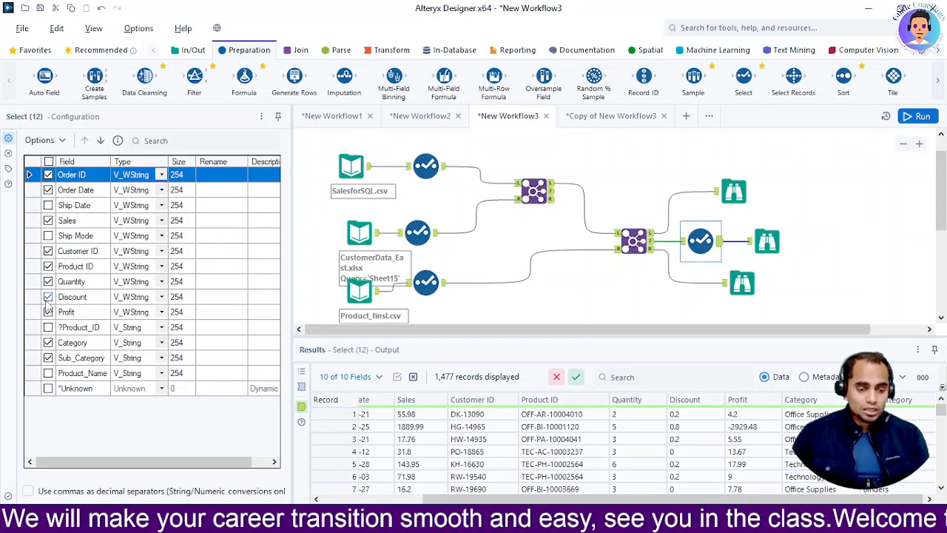
{"action": "left_click", "coordinate": [48, 297]}
{"action": "left_click", "coordinate": [48, 281]}
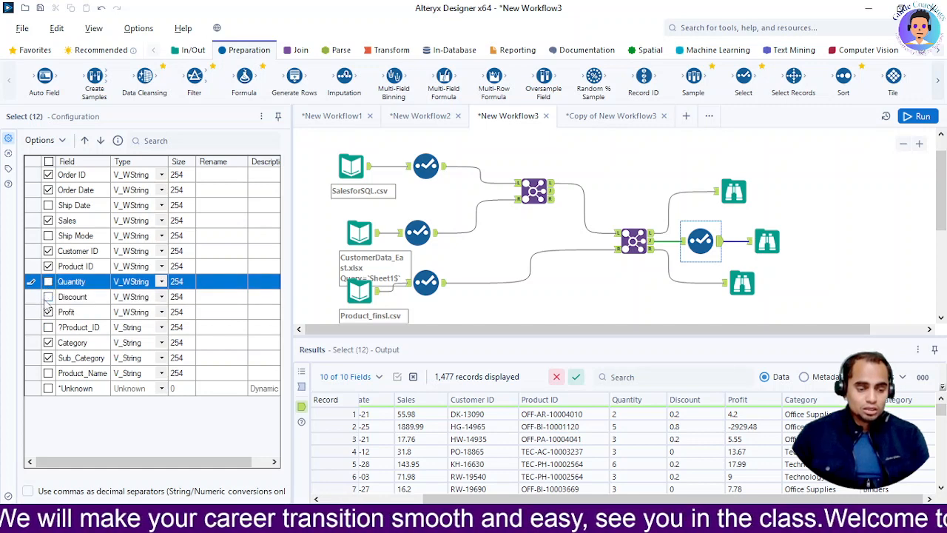
{"action": "left_click", "coordinate": [48, 312]}
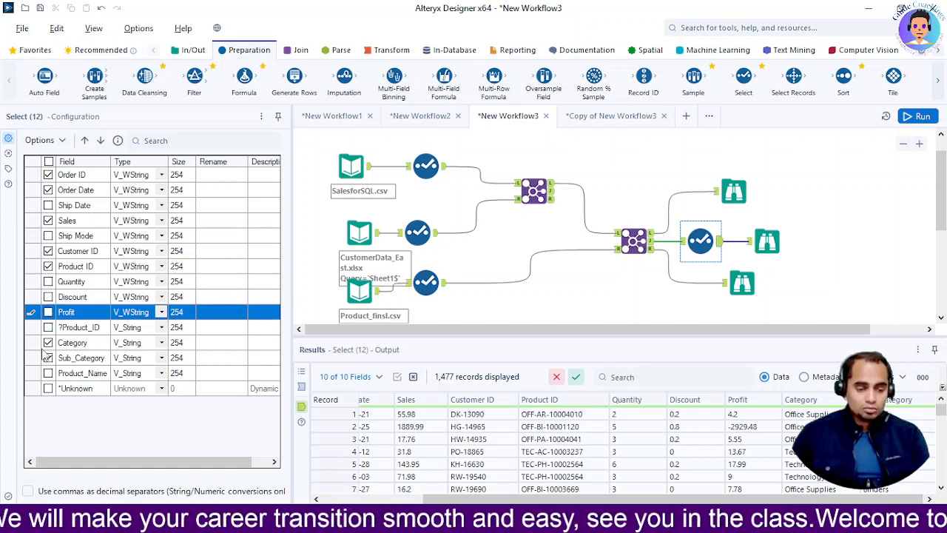
{"action": "left_click", "coordinate": [38, 343]}
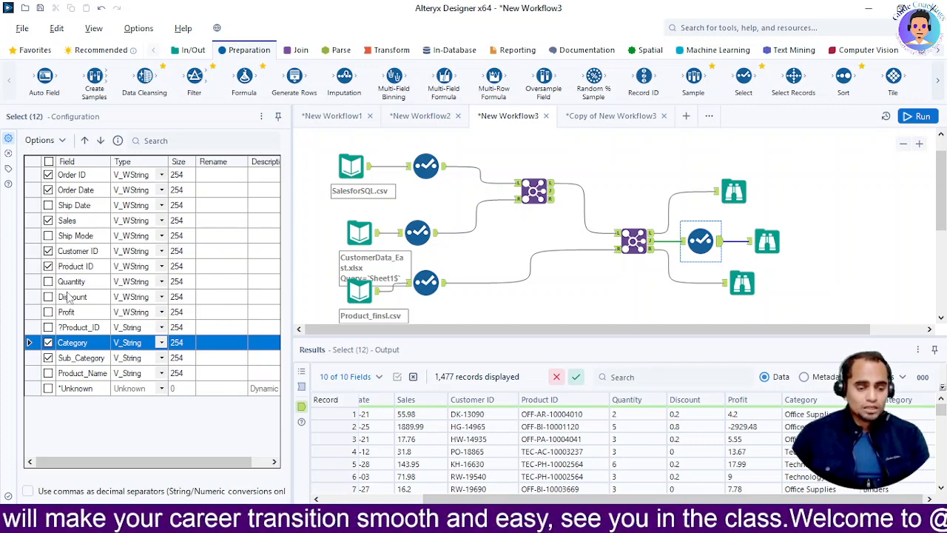
Rerun the workflow and review the reduced set of fields in the J output's Browse.
{"action": "left_click", "coordinate": [767, 241]}
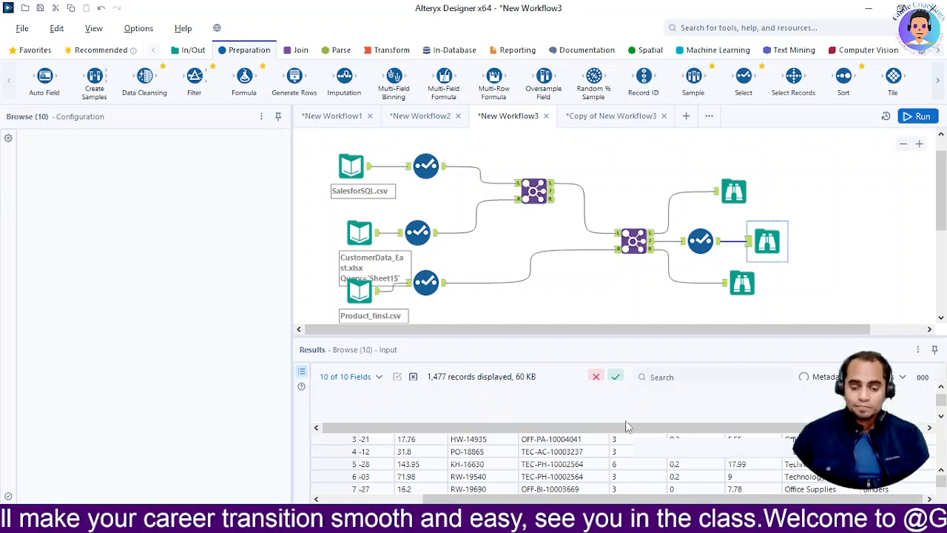
{"action": "left_click", "coordinate": [916, 116]}
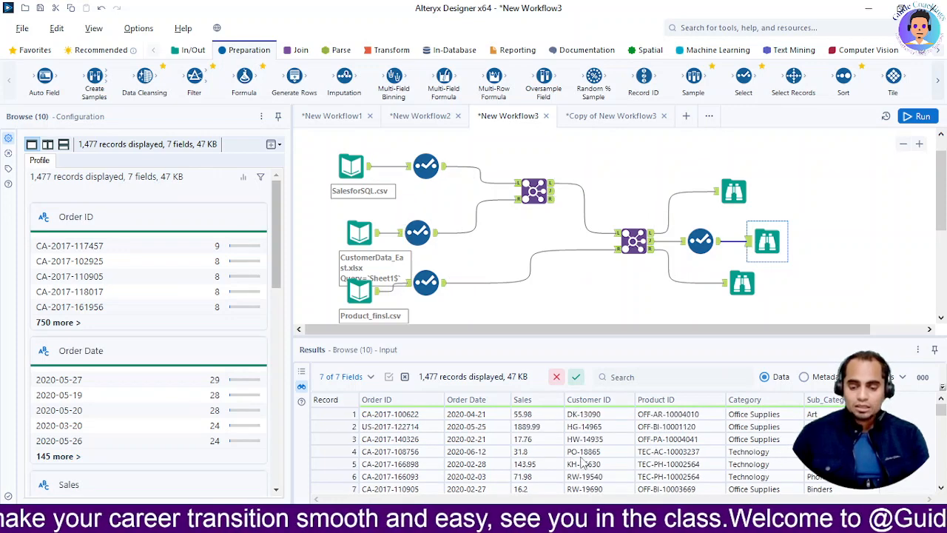
{"action": "scroll", "coordinate": [577, 455], "scroll_direction": "down", "scroll_amount": 6}
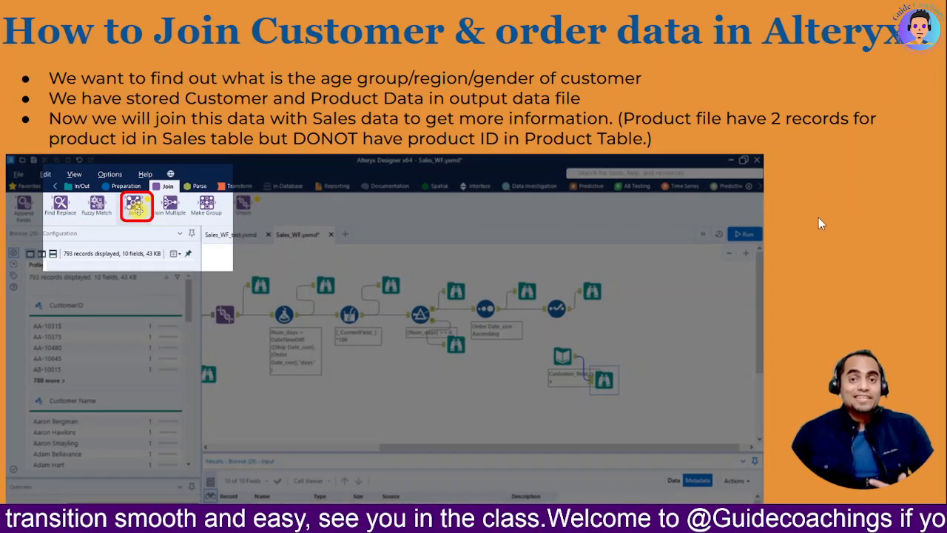
{"action": "left_click", "coordinate": [820, 218]}
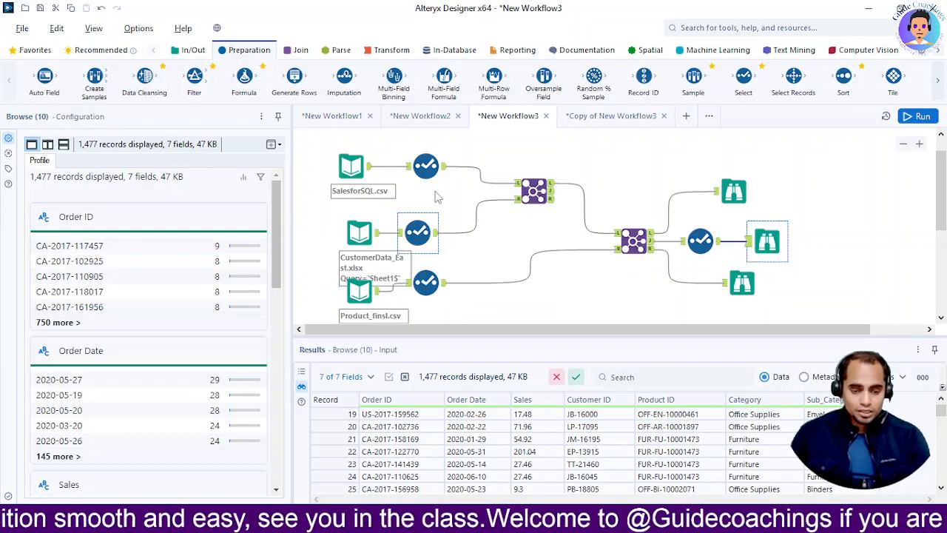
Look through New Workflow1 and New Workflow2, and inspect the SalesforSQL.csv input and its Select tool's fields in New Workflow2.
{"action": "left_click", "coordinate": [330, 118]}
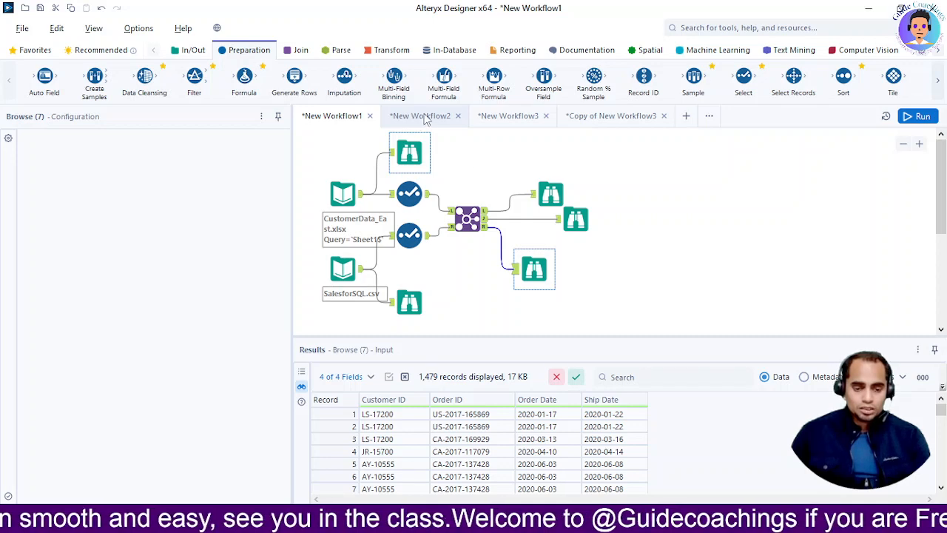
{"action": "left_click", "coordinate": [423, 117]}
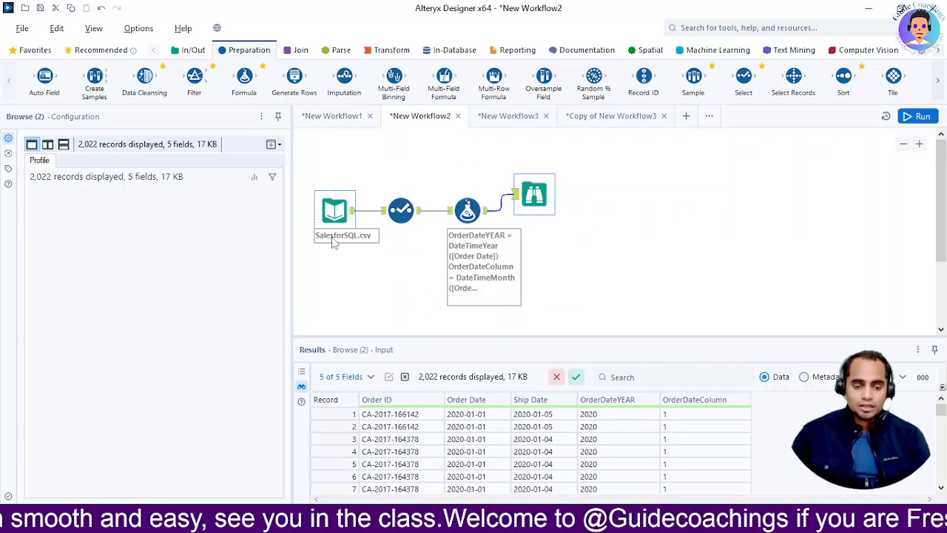
{"action": "left_click", "coordinate": [326, 213]}
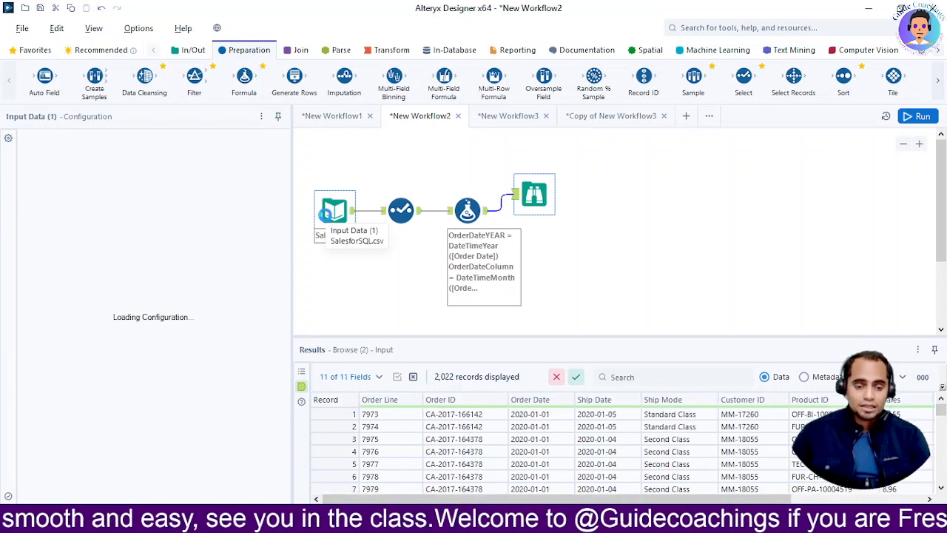
{"action": "left_click", "coordinate": [397, 211]}
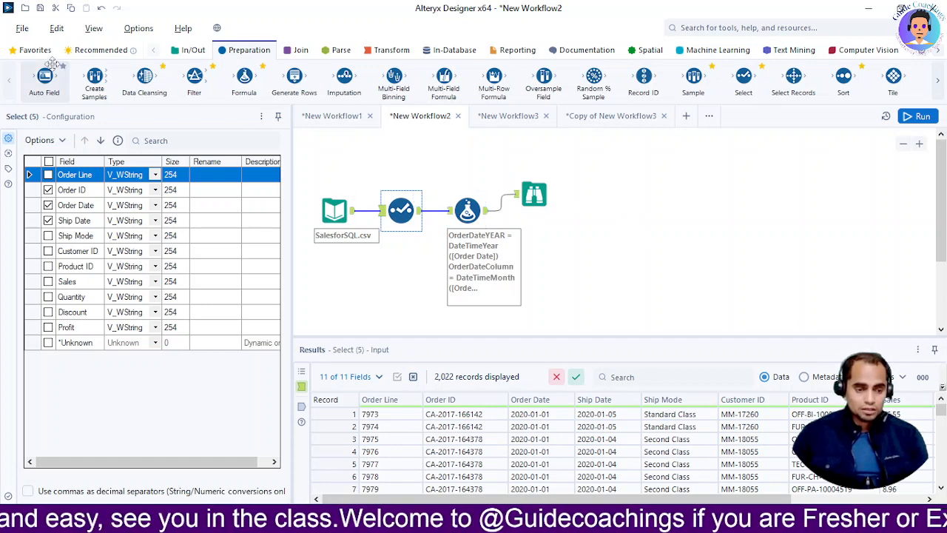
Move the Formula tool away from the Select tool and add a Browse tool on the Select tool's output.
{"action": "left_click", "coordinate": [30, 49]}
{"action": "left_click_drag", "start_coordinate": [468, 213], "coordinate": [517, 211]}
{"action": "left_click_drag", "start_coordinate": [27, 76], "coordinate": [459, 209]}
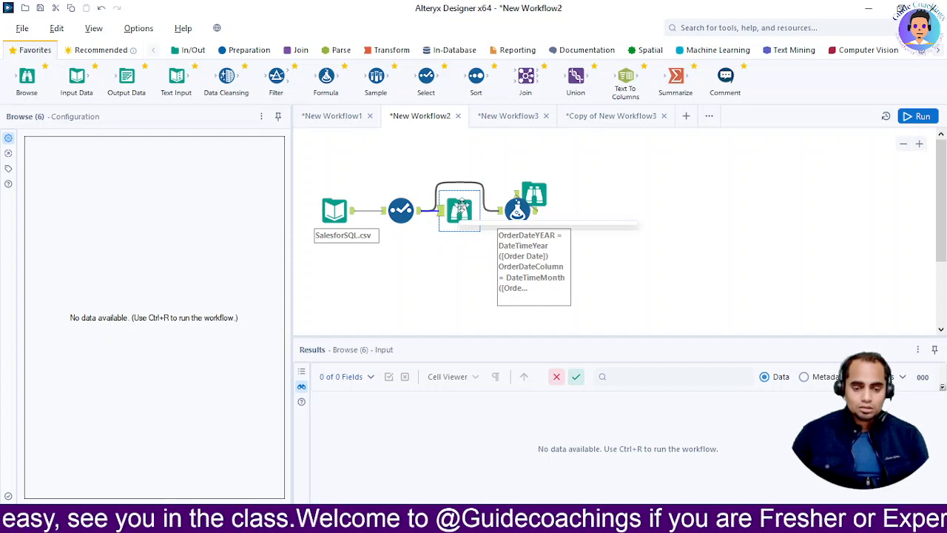
Try running the workflow with the link between the Select and Formula tools removed, then reconnect them.
{"action": "left_click", "coordinate": [462, 187]}
{"action": "key", "text": "ctrl+r"}
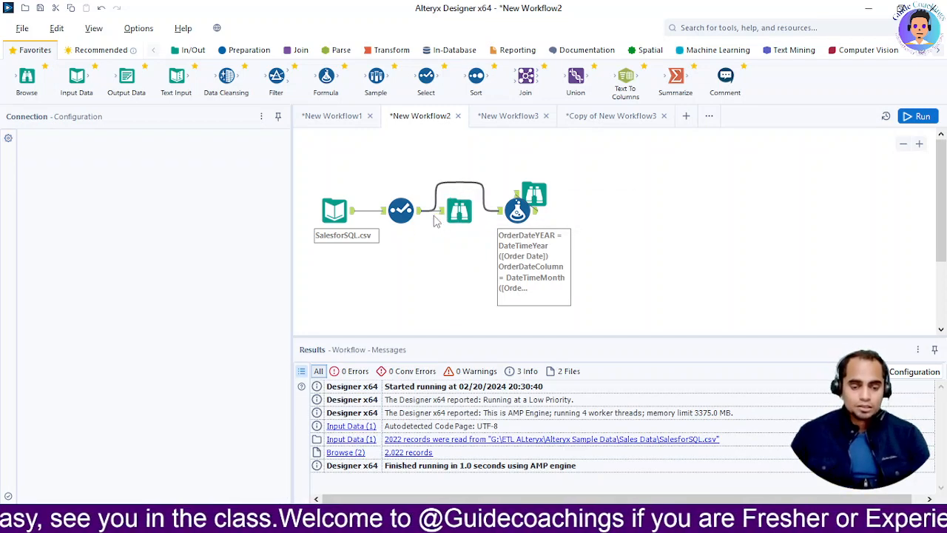
{"action": "left_click", "coordinate": [456, 214]}
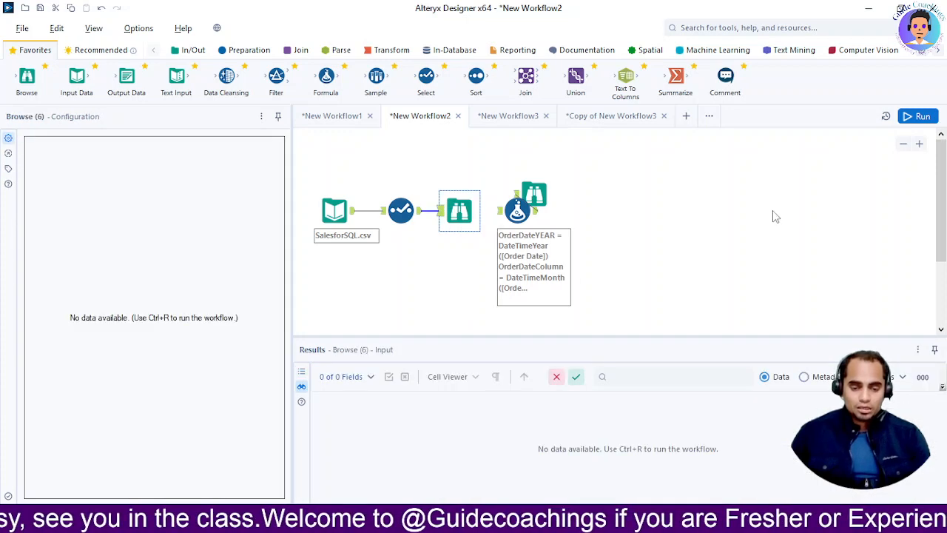
{"action": "left_click", "coordinate": [917, 118]}
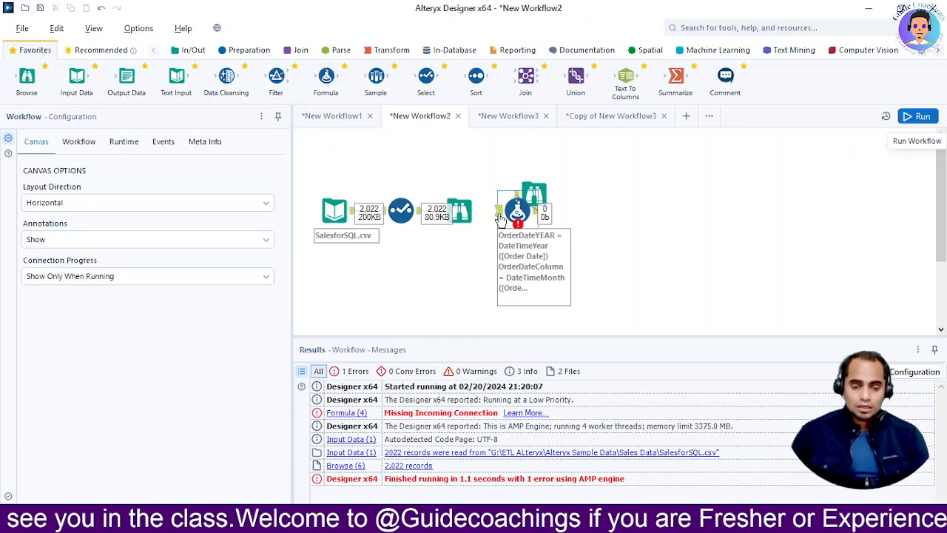
{"action": "left_click_drag", "start_coordinate": [441, 189], "coordinate": [501, 211]}
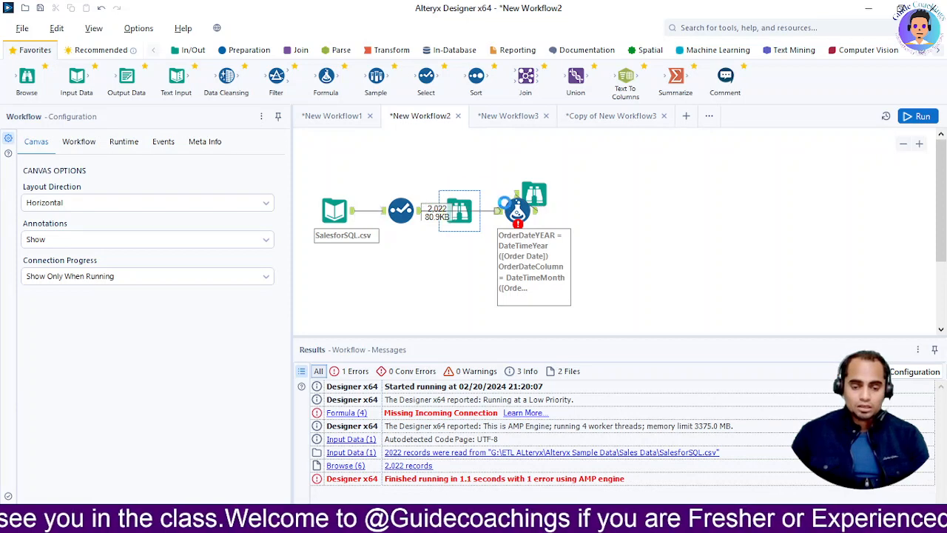
Run the workflow and review the Order ID, Order Date and Ship Date records in the new Browse.
{"action": "left_click", "coordinate": [457, 228]}
{"action": "left_click", "coordinate": [920, 119]}
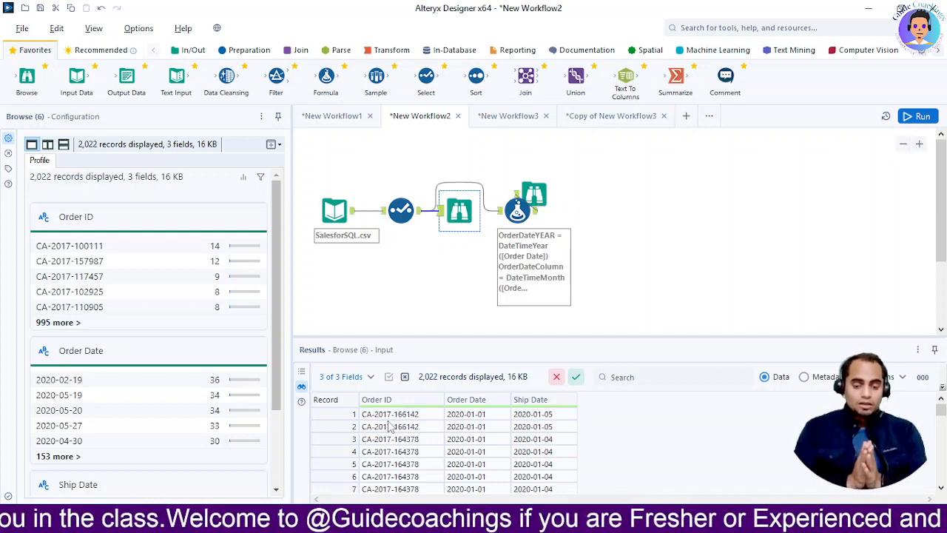
{"action": "scroll", "coordinate": [471, 437], "scroll_direction": "down", "scroll_amount": 10}
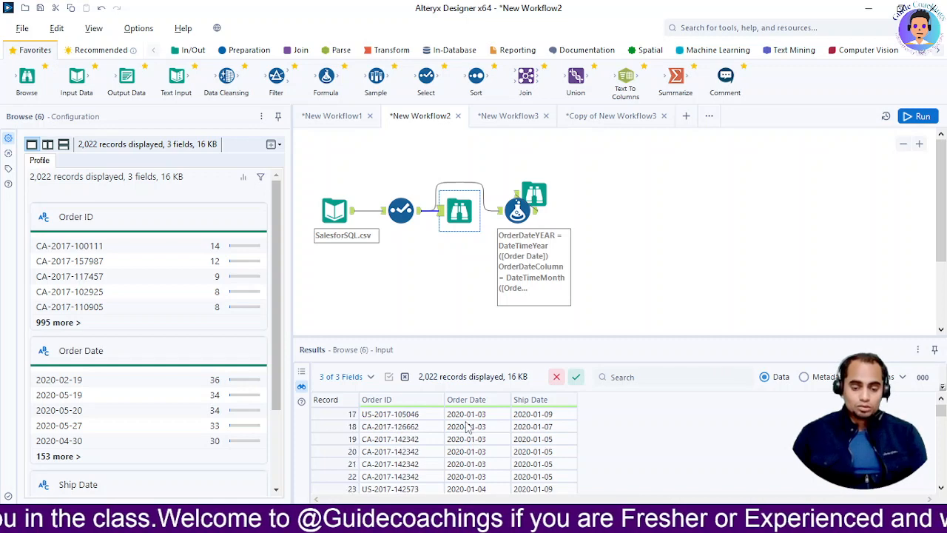
{"action": "scroll", "coordinate": [472, 447], "scroll_direction": "up", "scroll_amount": 10}
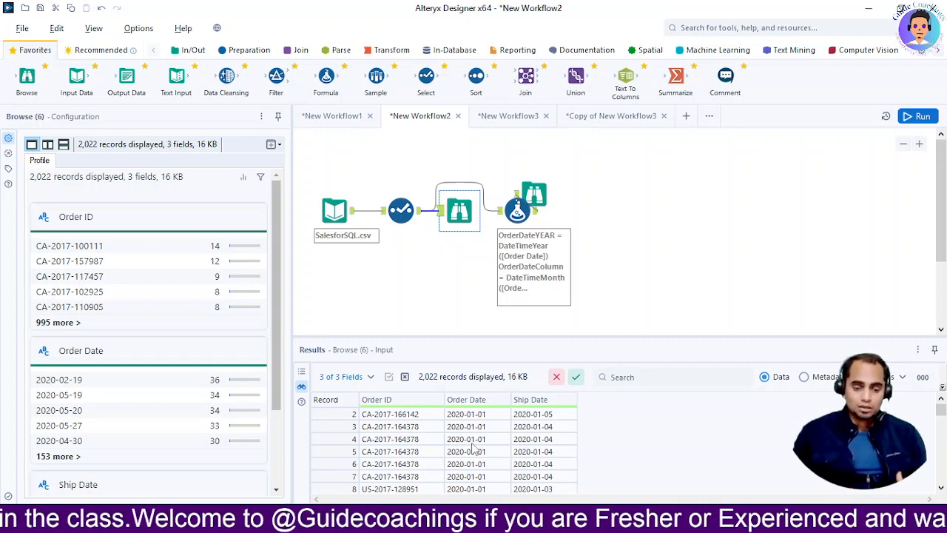
{"action": "scroll", "coordinate": [471, 444], "scroll_direction": "up", "scroll_amount": 1}
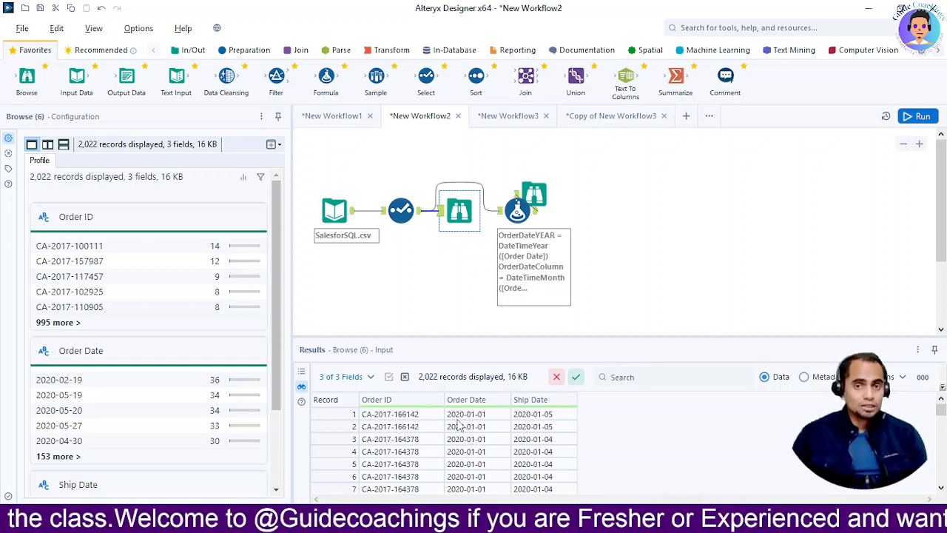
Move the new Browse below the main line and bring the Formula tool closer to the Select tool.
{"action": "mouse_move", "coordinate": [460, 212]}
{"action": "left_mouse_down"}
{"action": "mouse_move", "coordinate": [460, 245]}
{"action": "mouse_move", "coordinate": [448, 259]}
{"action": "left_mouse_up"}
{"action": "left_click_drag", "start_coordinate": [515, 214], "coordinate": [474, 215]}
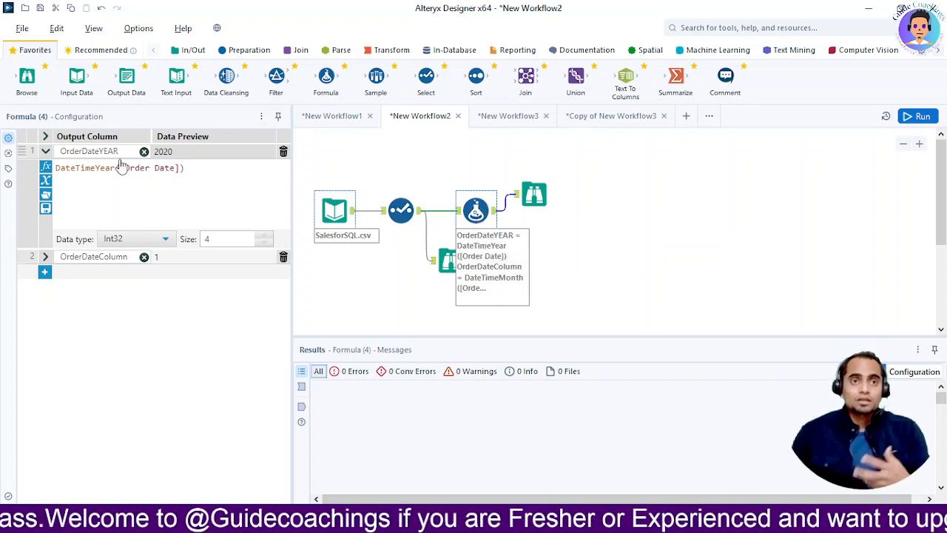
Rewrite the OrderDateYEAR expression in the Formula tool as DateTimeYear([Order Date]).
{"action": "left_click_drag", "start_coordinate": [58, 169], "coordinate": [182, 169]}
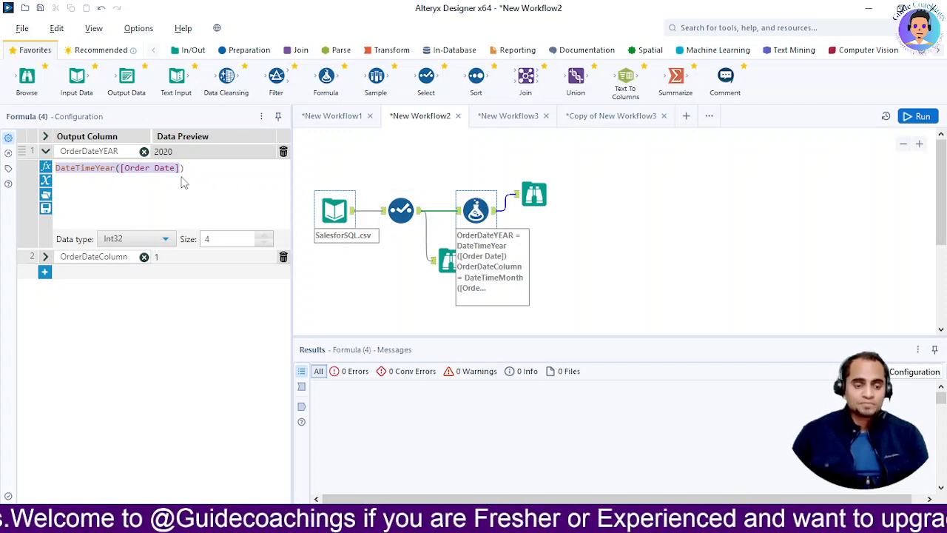
{"action": "left_click", "coordinate": [201, 174]}
{"action": "key", "text": "ctrl+a"}
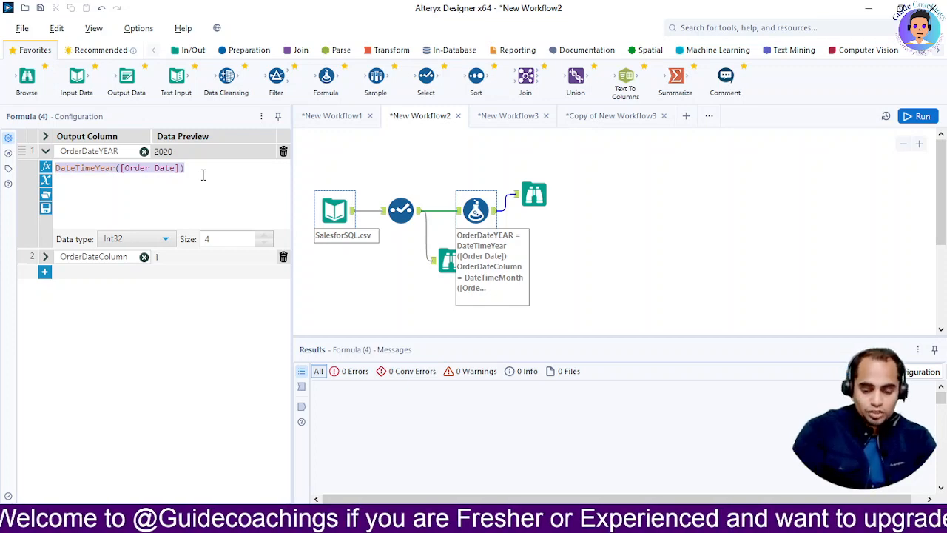
{"action": "key", "text": "BackSpace"}
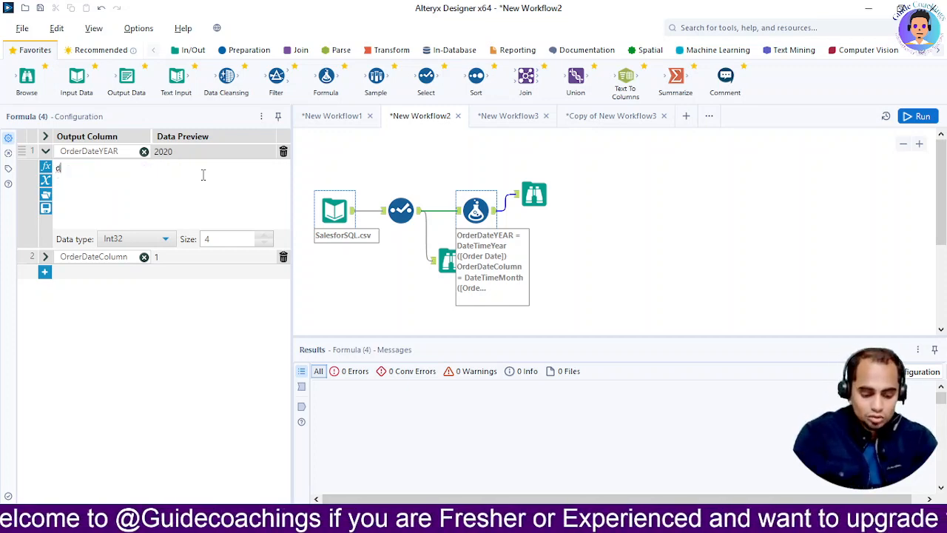
{"action": "type", "text": "date"}
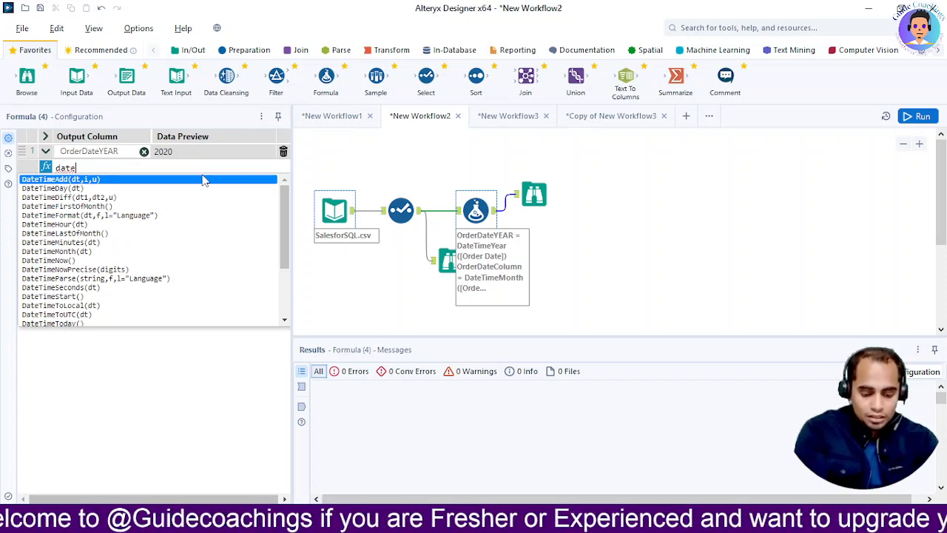
{"action": "type", "text": "timey"}
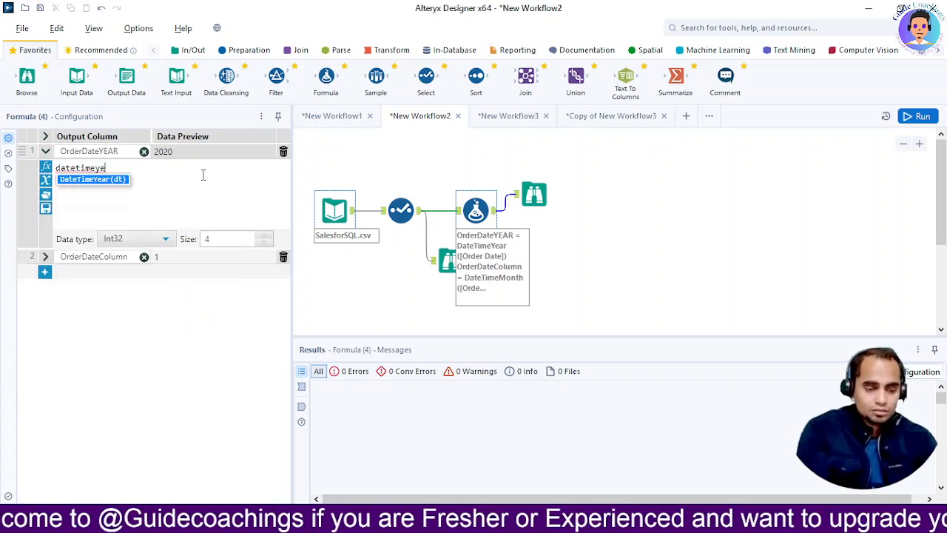
{"action": "type", "text": "e"}
{"action": "key", "text": "Return"}
{"action": "type", "text": "order"}
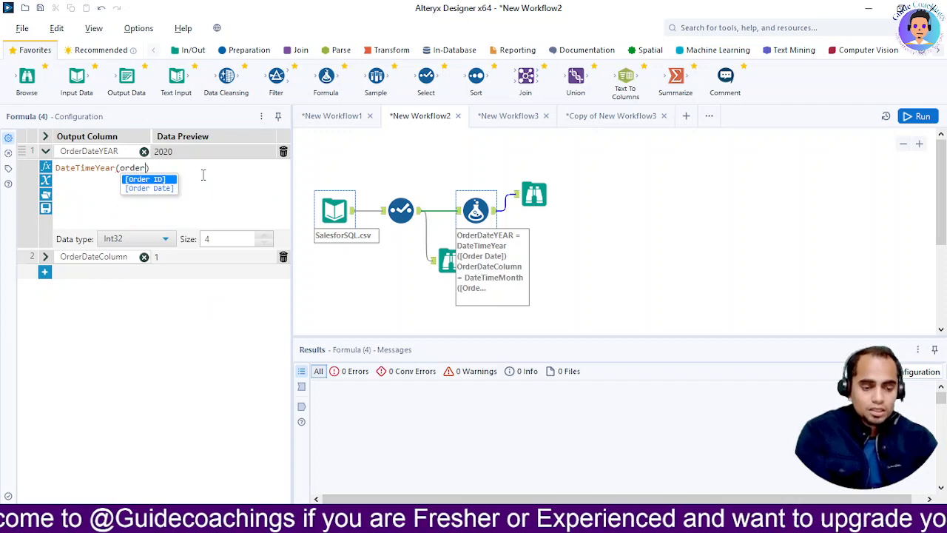
{"action": "key", "text": "Down"}
{"action": "key", "text": "Return"}
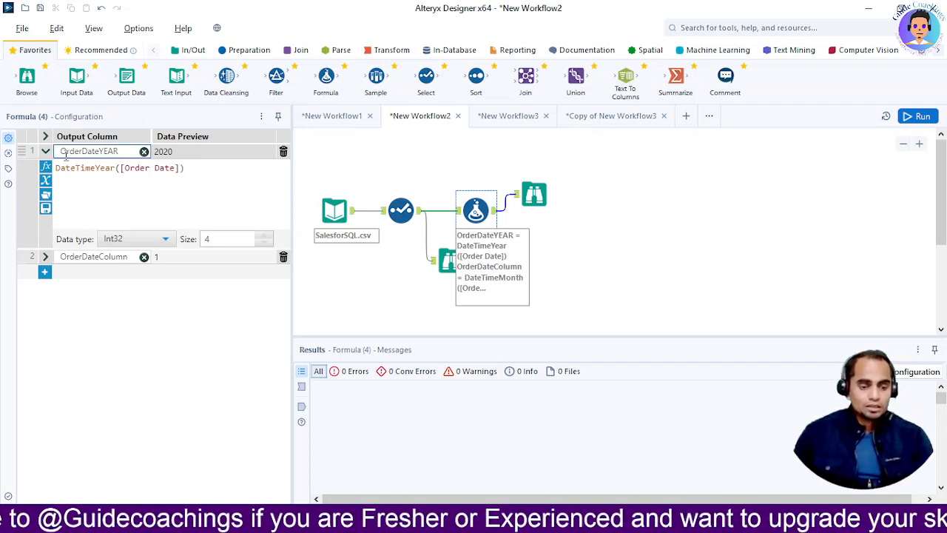
Choose Int32 as the data type of the OrderDateYEAR output column.
{"action": "left_click_drag", "start_coordinate": [62, 153], "coordinate": [115, 152]}
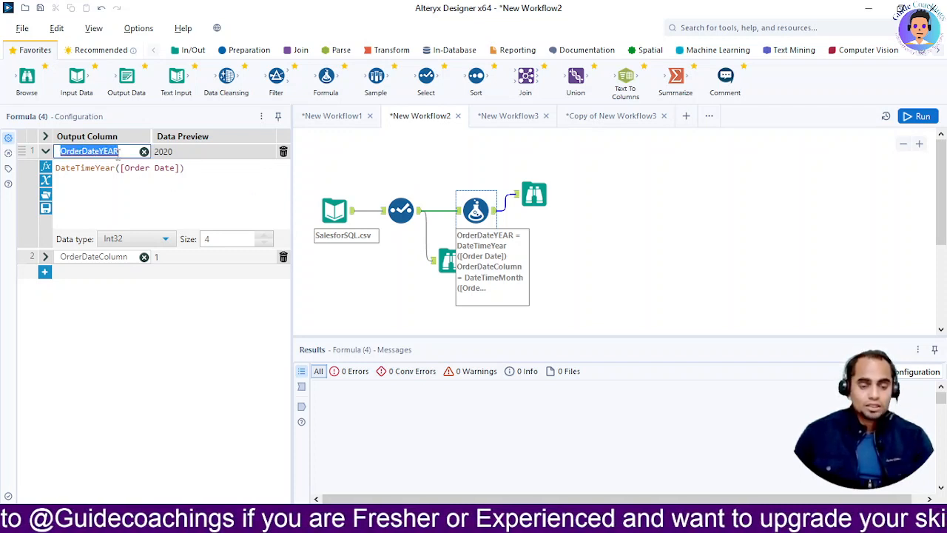
{"action": "left_click", "coordinate": [143, 246]}
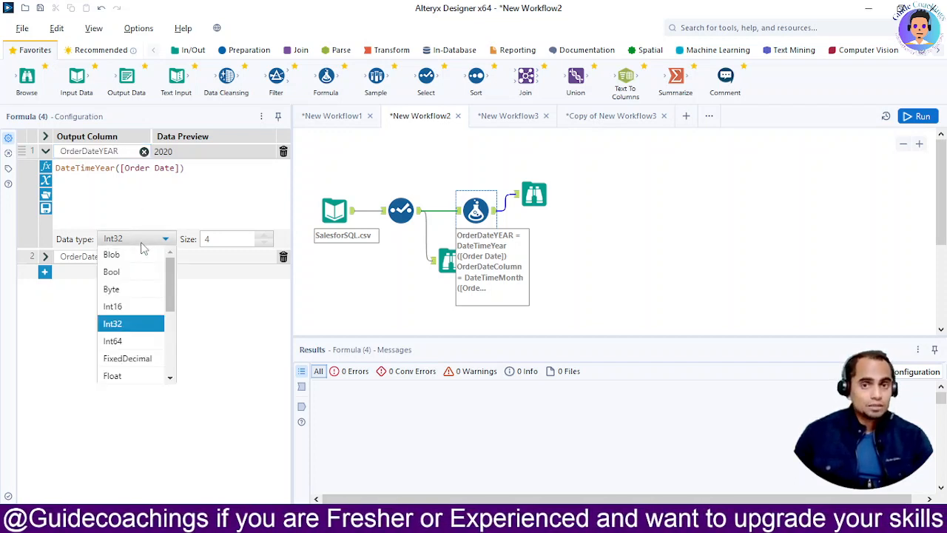
{"action": "left_click", "coordinate": [128, 330]}
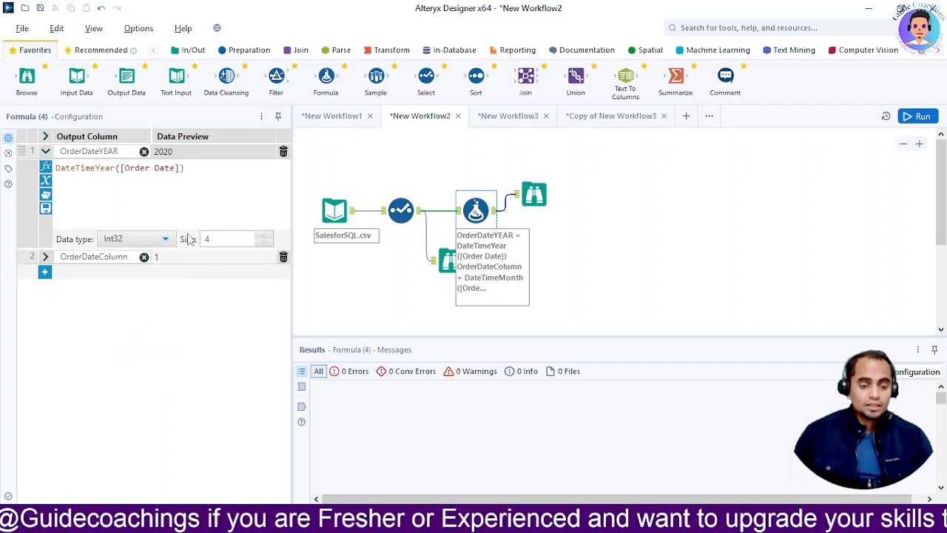
{"action": "left_click", "coordinate": [192, 170]}
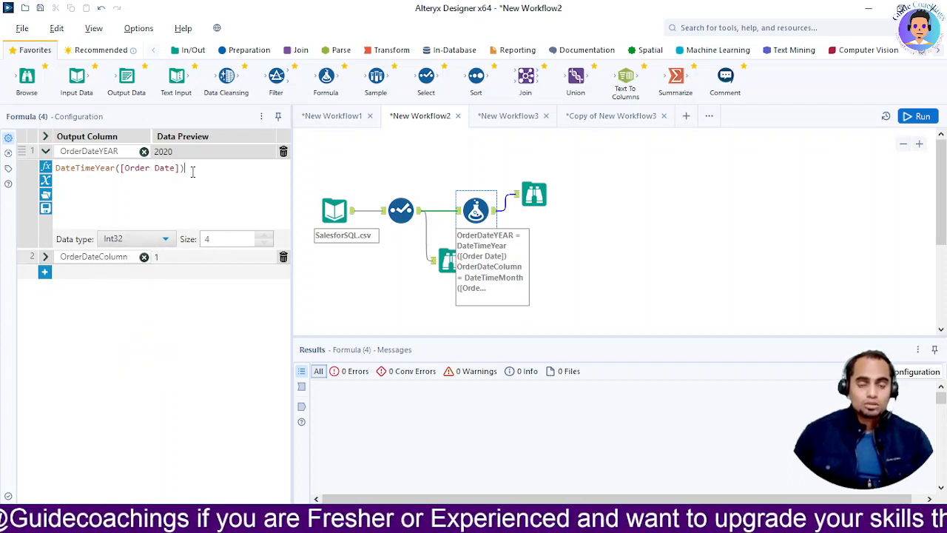
Run the workflow and review the OrderDateYEAR values in the Browse after the Formula tool.
{"action": "left_click", "coordinate": [527, 202]}
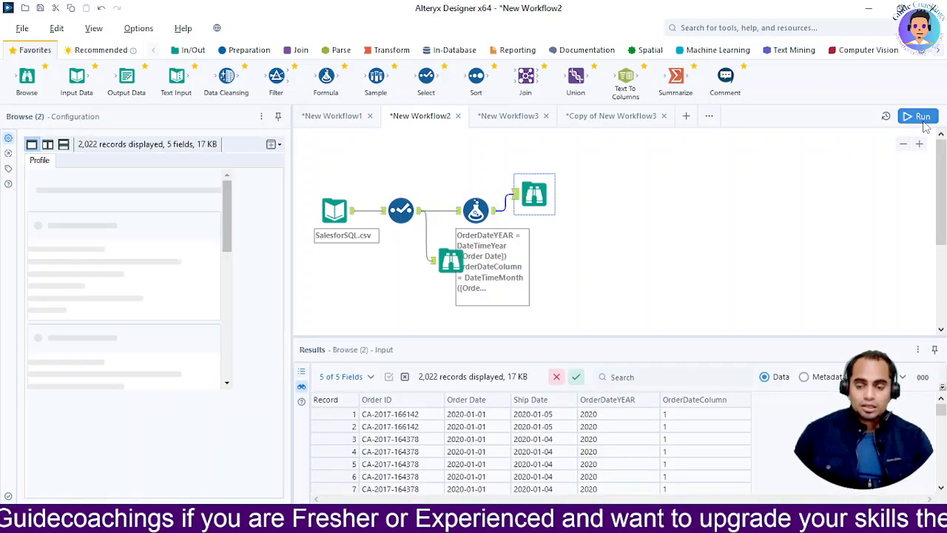
{"action": "left_click", "coordinate": [921, 119]}
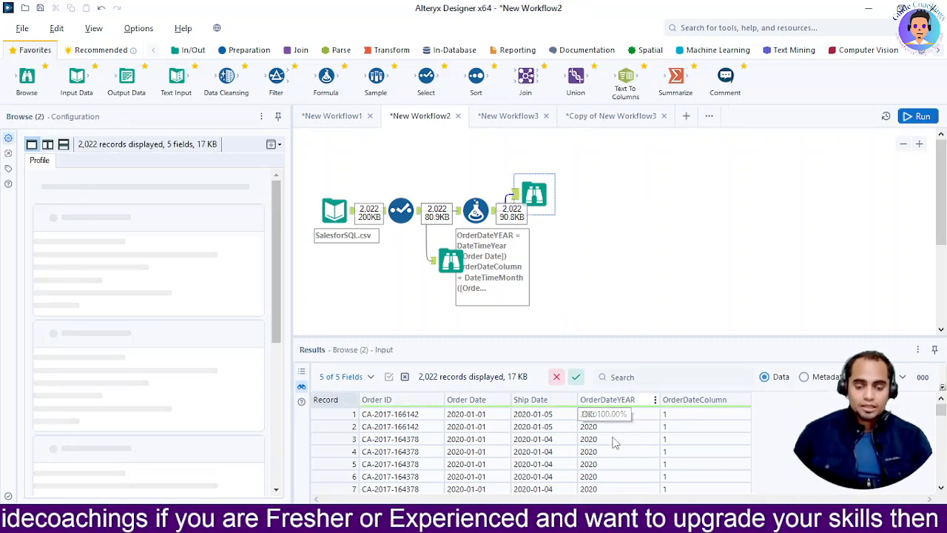
{"action": "scroll", "coordinate": [510, 444], "scroll_direction": "down", "scroll_amount": 4}
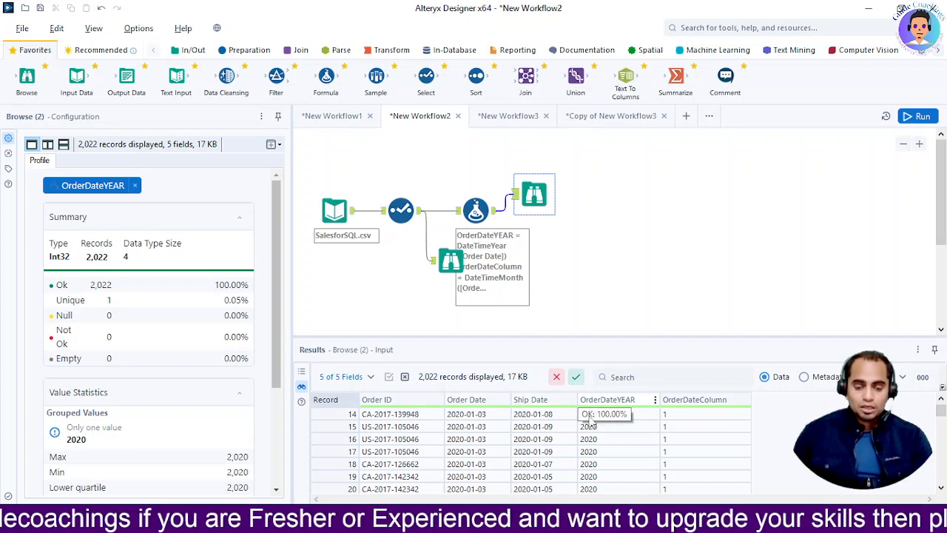
{"action": "scroll", "coordinate": [624, 435], "scroll_direction": "down", "scroll_amount": 10}
{"action": "scroll", "coordinate": [623, 437], "scroll_direction": "up", "scroll_amount": 12}
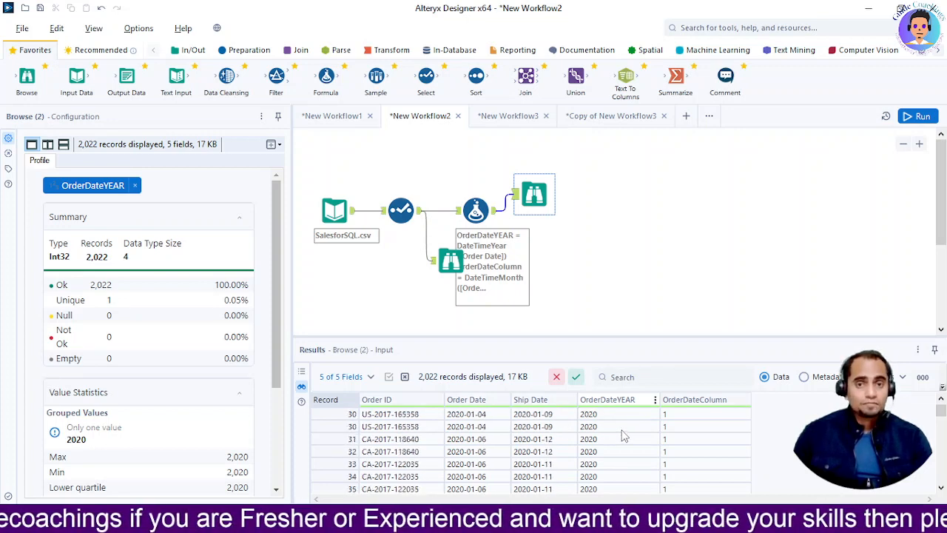
Clear the OrderDateColumn output column name from the second expression in the Formula tool.
{"action": "left_click", "coordinate": [476, 213]}
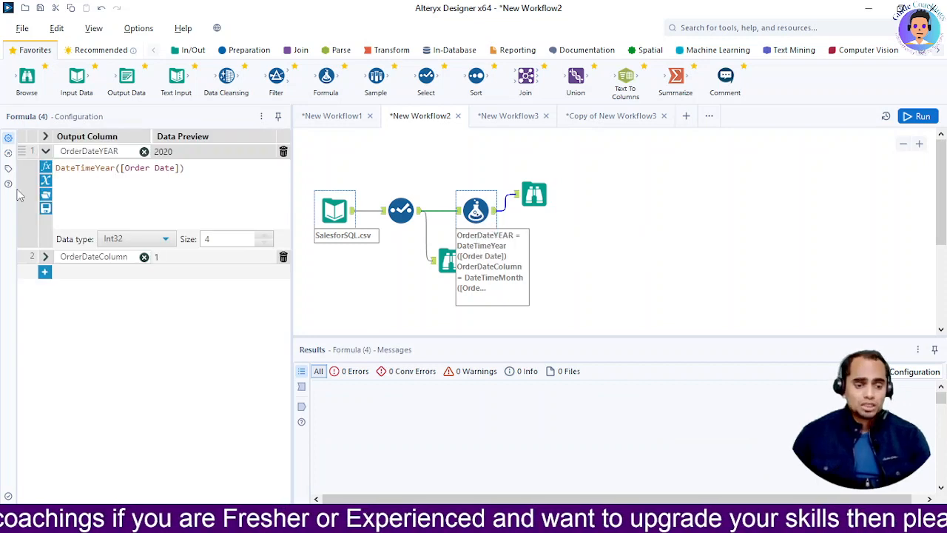
{"action": "left_click", "coordinate": [44, 273]}
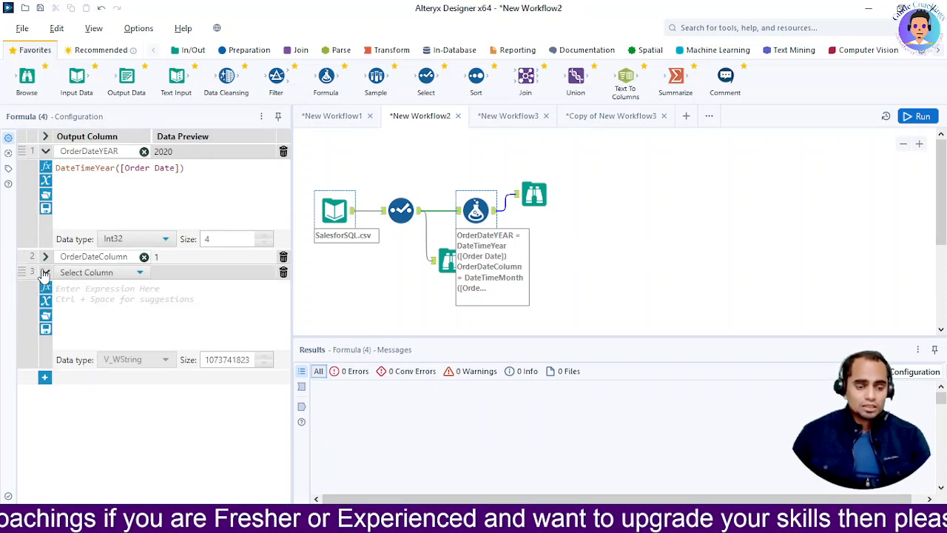
{"action": "left_click", "coordinate": [143, 257]}
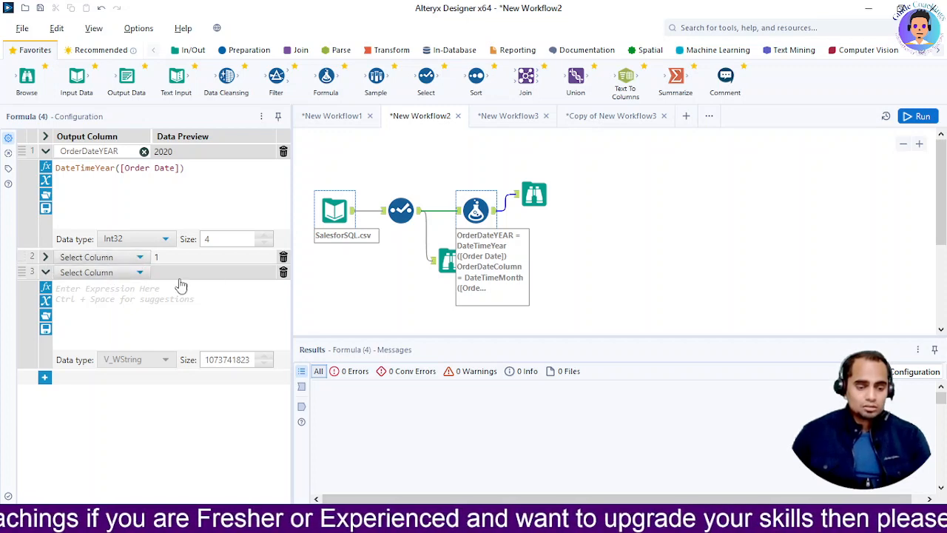
{"action": "left_click", "coordinate": [282, 273]}
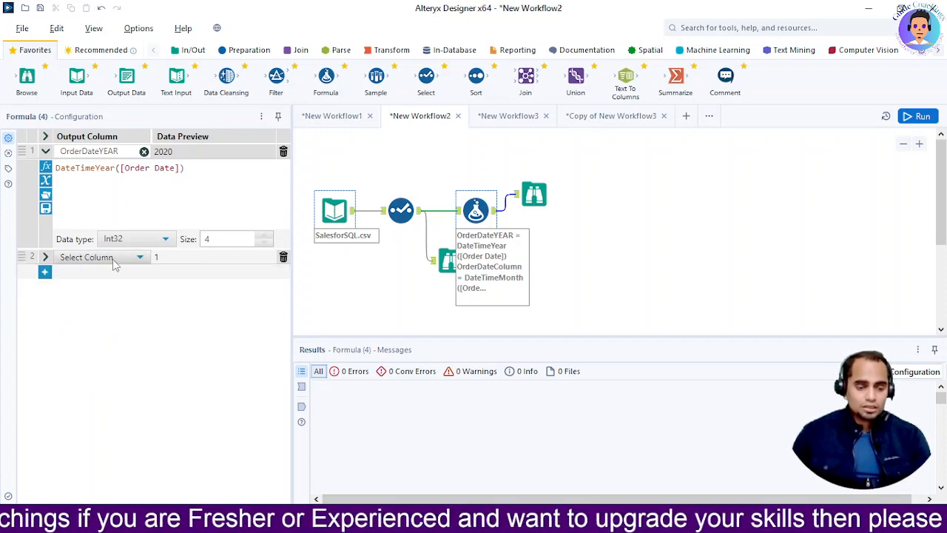
{"action": "left_click", "coordinate": [139, 257]}
{"action": "left_click", "coordinate": [139, 257]}
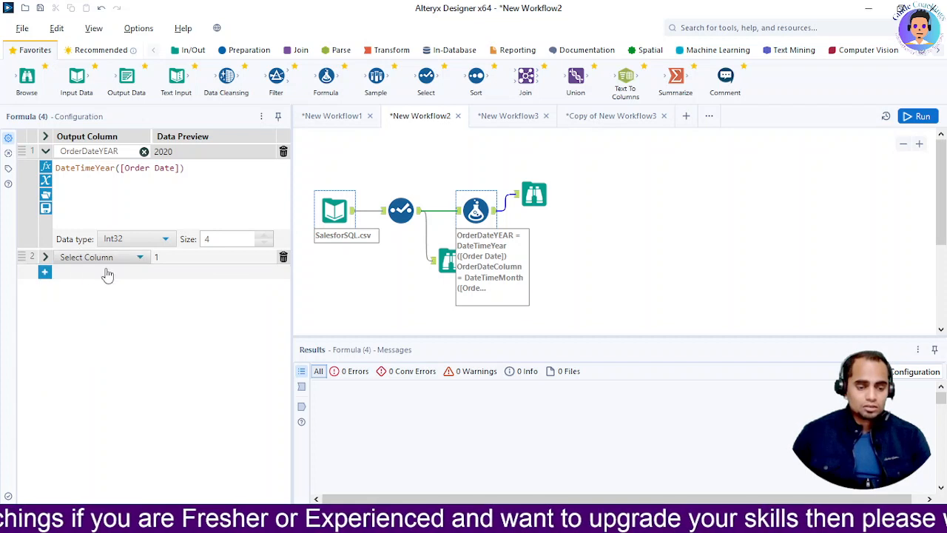
Add a third expression to the Formula tool with DateTimeMonth([Order Date]).
{"action": "left_click", "coordinate": [45, 273]}
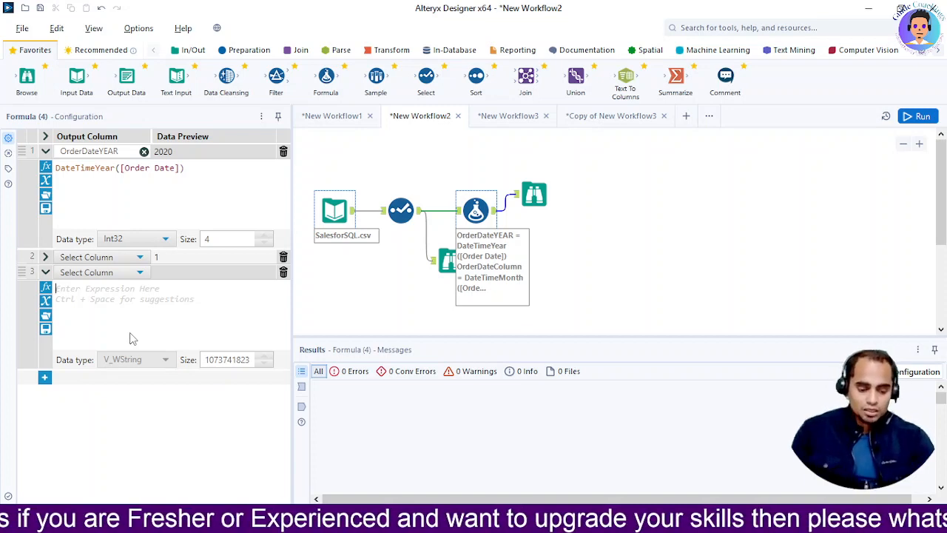
{"action": "type", "text": "datetime"}
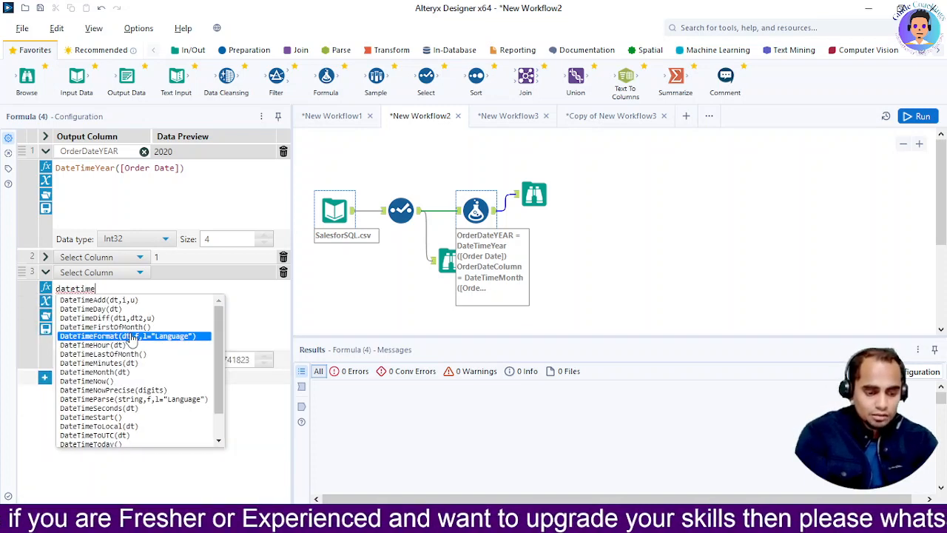
{"action": "type", "text": "mp"}
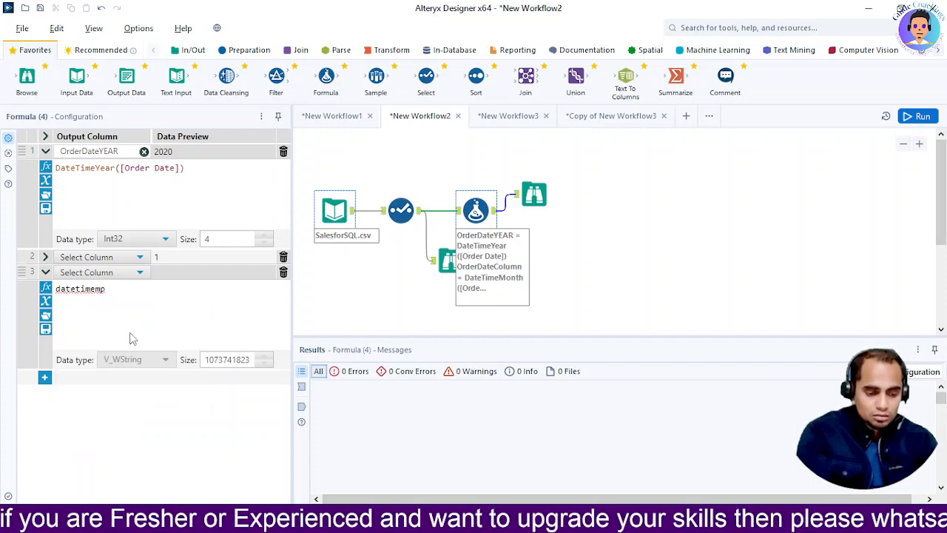
{"action": "key", "text": "BackSpace"}
{"action": "key", "text": "BackSpace"}
{"action": "type", "text": "m"}
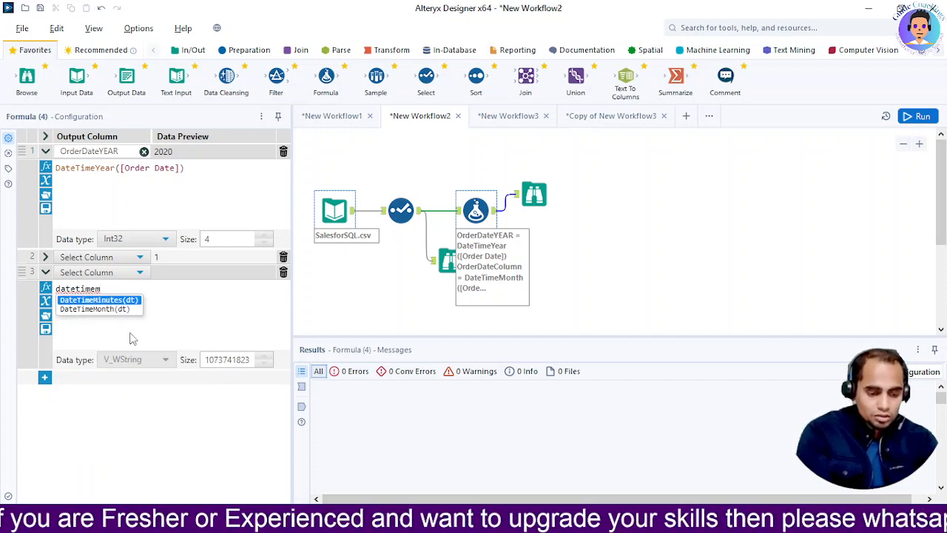
{"action": "key", "text": "Down"}
{"action": "key", "text": "Return"}
{"action": "type", "text": "order"}
{"action": "key", "text": "Down"}
{"action": "key", "text": "Return"}
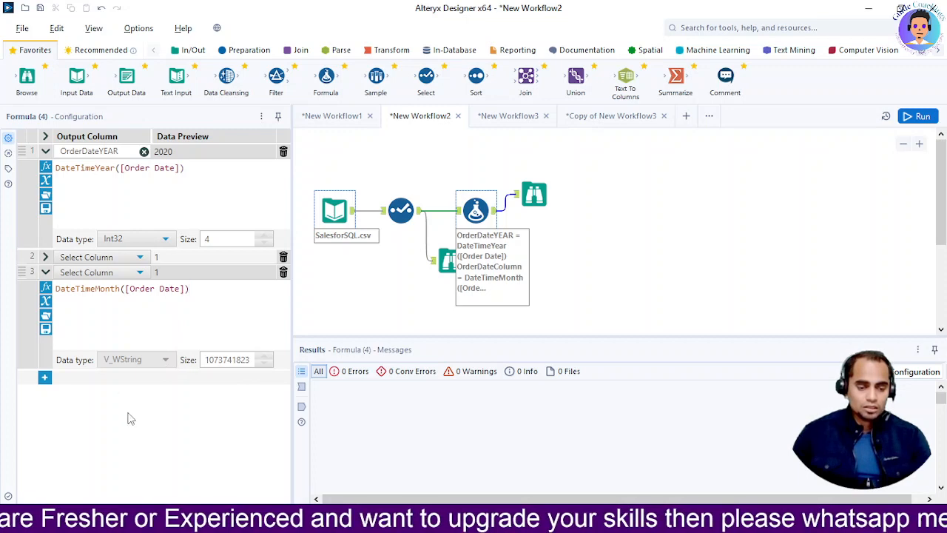
Check the Browse output after the Formula tool and delete the third expression from the Formula tool.
{"action": "left_click", "coordinate": [534, 206]}
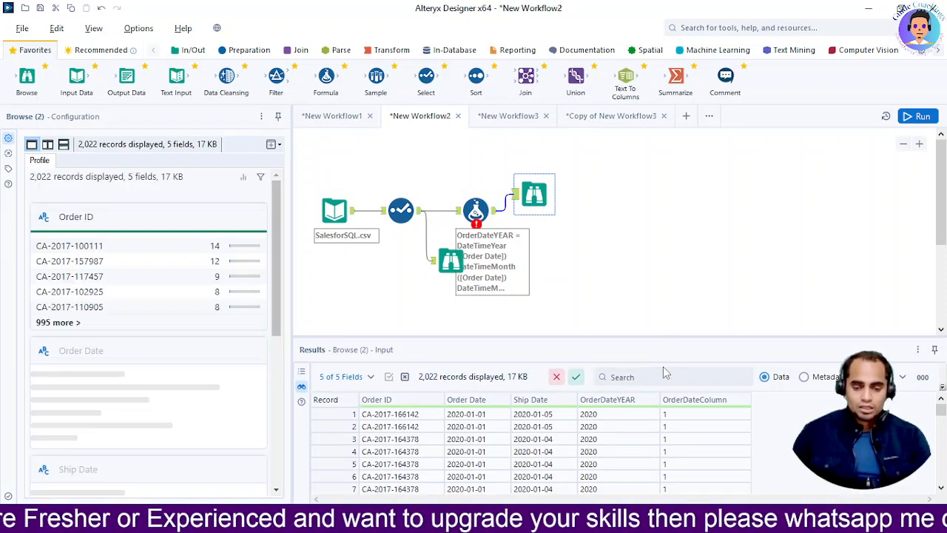
{"action": "left_click", "coordinate": [476, 211]}
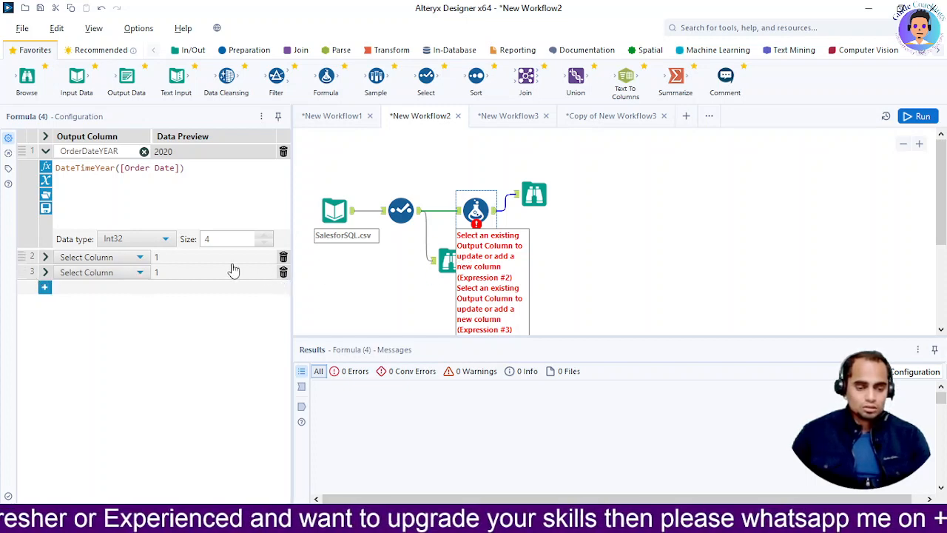
{"action": "left_click", "coordinate": [283, 272]}
Add a new output column named datetimeMOnth for the second expression in the Formula tool.
{"action": "left_click", "coordinate": [140, 258]}
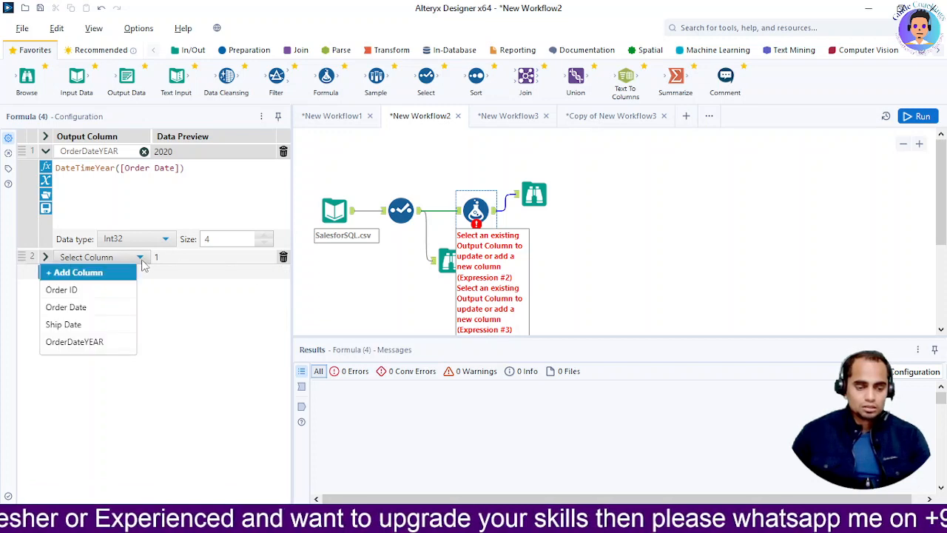
{"action": "left_click", "coordinate": [140, 258]}
{"action": "left_click", "coordinate": [140, 258]}
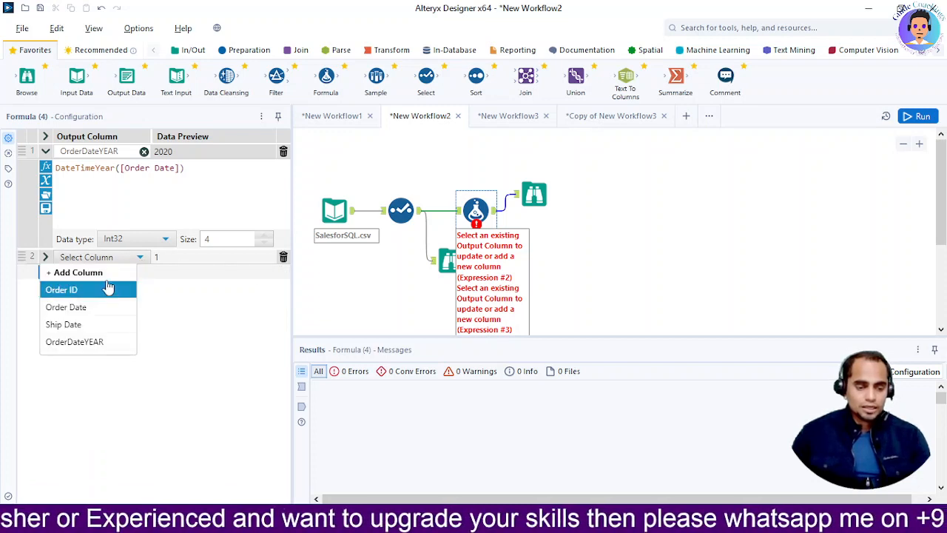
{"action": "left_click", "coordinate": [103, 273]}
{"action": "type", "text": "datetimeMOnth"}
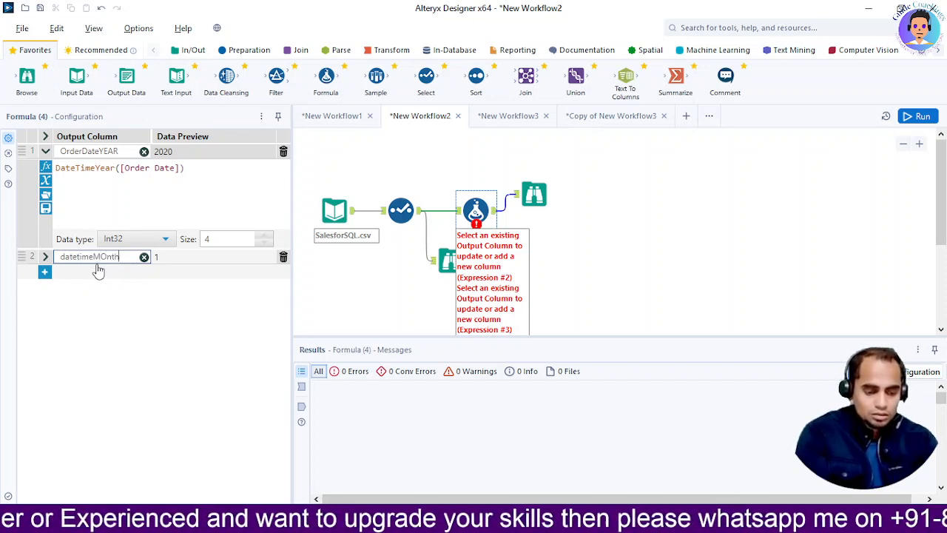
{"action": "left_click", "coordinate": [272, 263]}
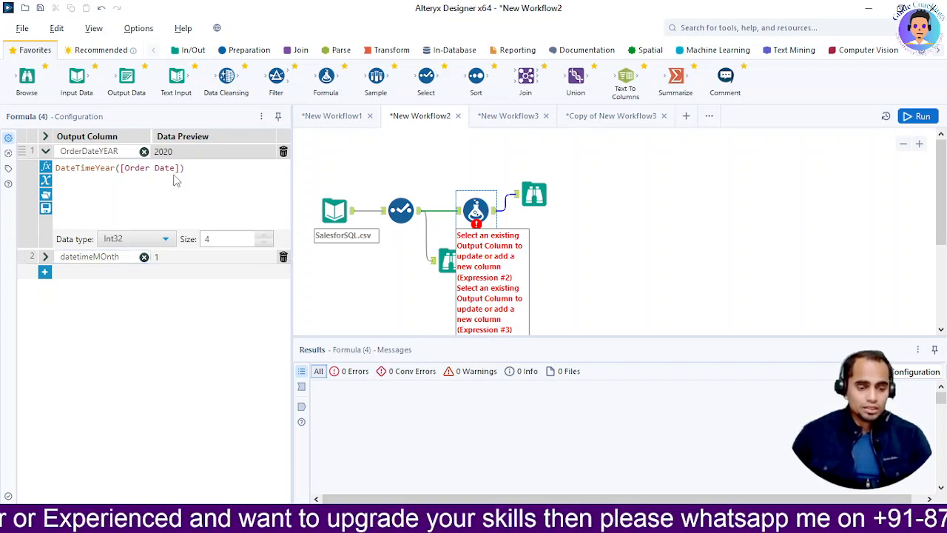
Add a blank third expression to the Formula tool and delete the datetimeMOnth expression.
{"action": "right_click", "coordinate": [95, 173]}
{"action": "left_click", "coordinate": [147, 302]}
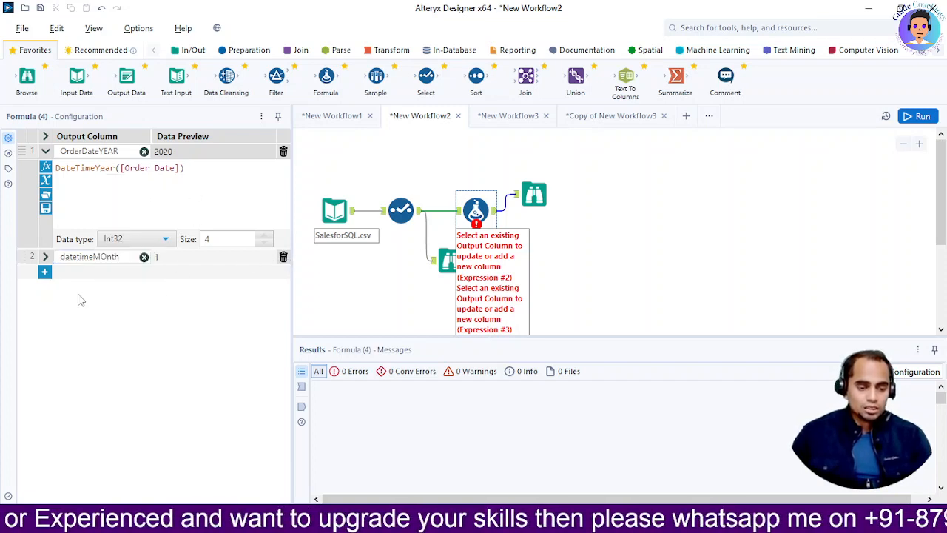
{"action": "left_click", "coordinate": [45, 272]}
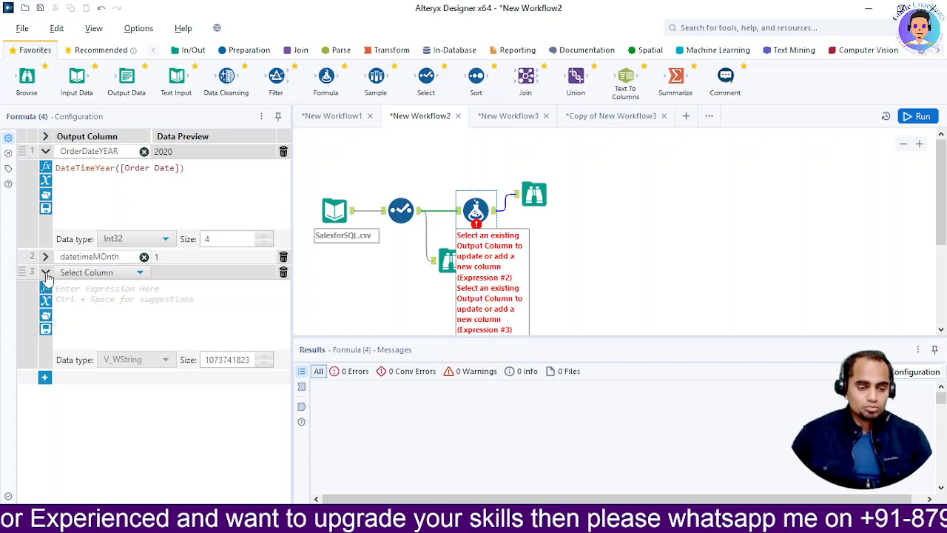
{"action": "left_click", "coordinate": [139, 273]}
{"action": "left_click", "coordinate": [116, 287]}
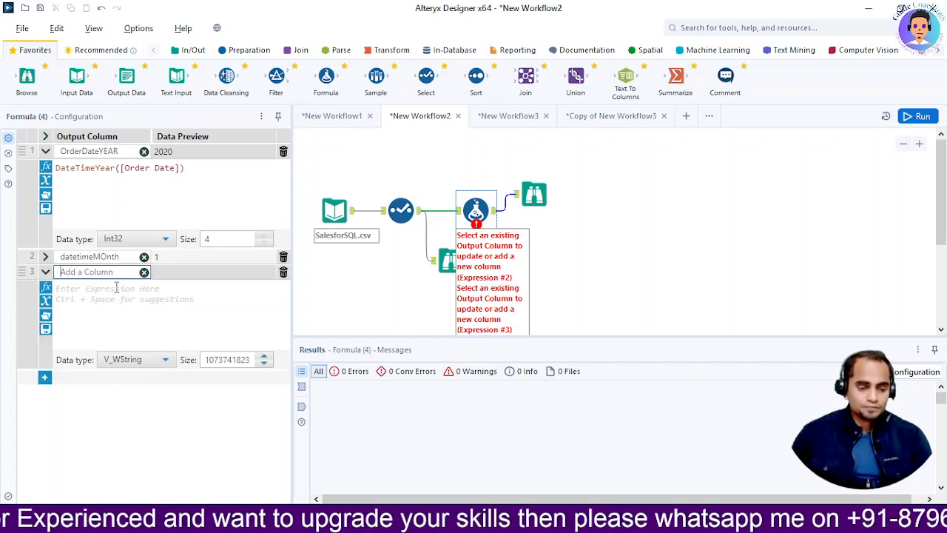
{"action": "left_click", "coordinate": [284, 256]}
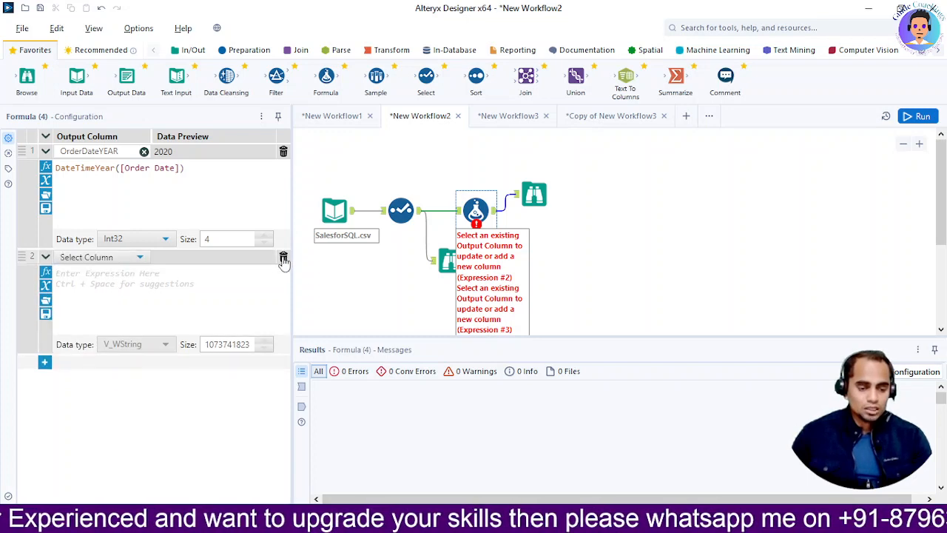
Add a new output column named orrderMOnth for the blank second expression.
{"action": "left_click", "coordinate": [104, 257]}
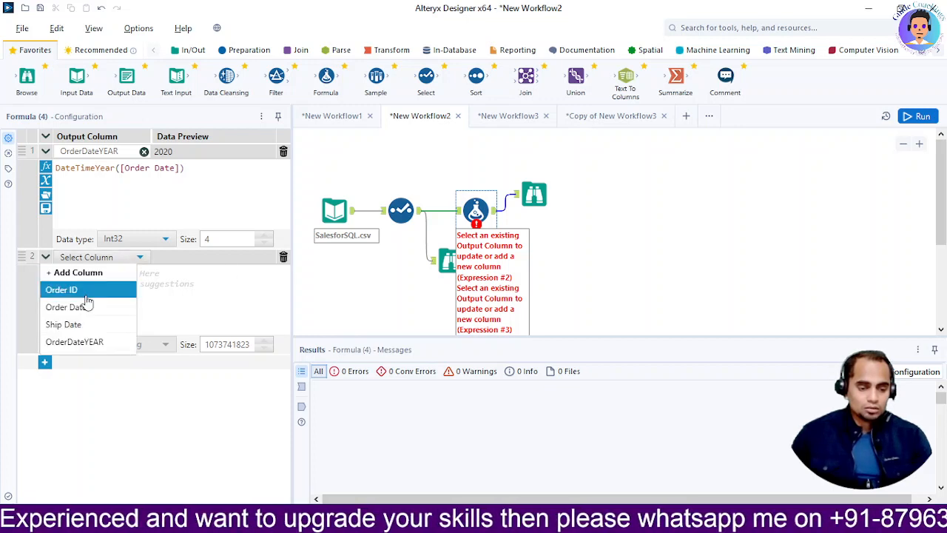
{"action": "left_click", "coordinate": [90, 273]}
{"action": "type", "text": "orrderMOnth"}
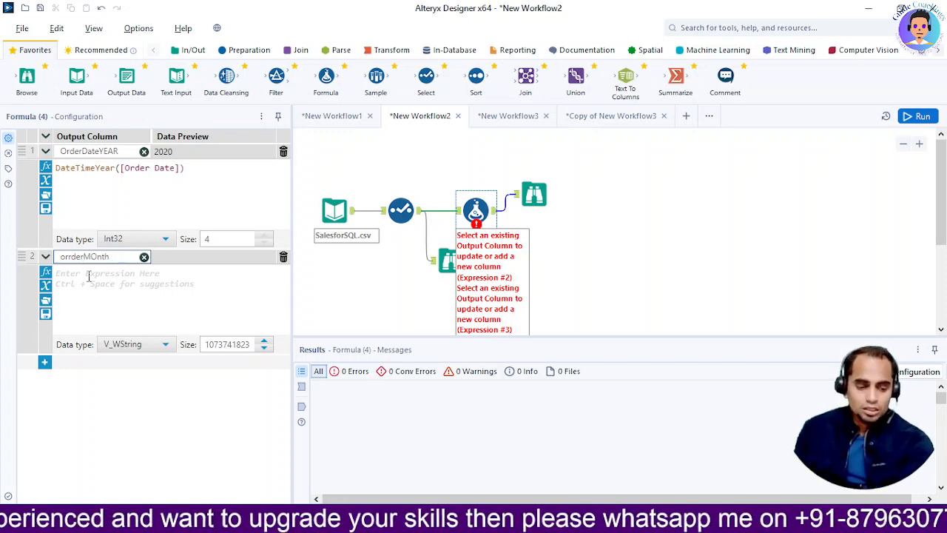
Enter DateTimeMonth([Order Date]) as the expression of the orrderMOnth column.
{"action": "left_click", "coordinate": [87, 275]}
{"action": "type", "text": "datetime"}
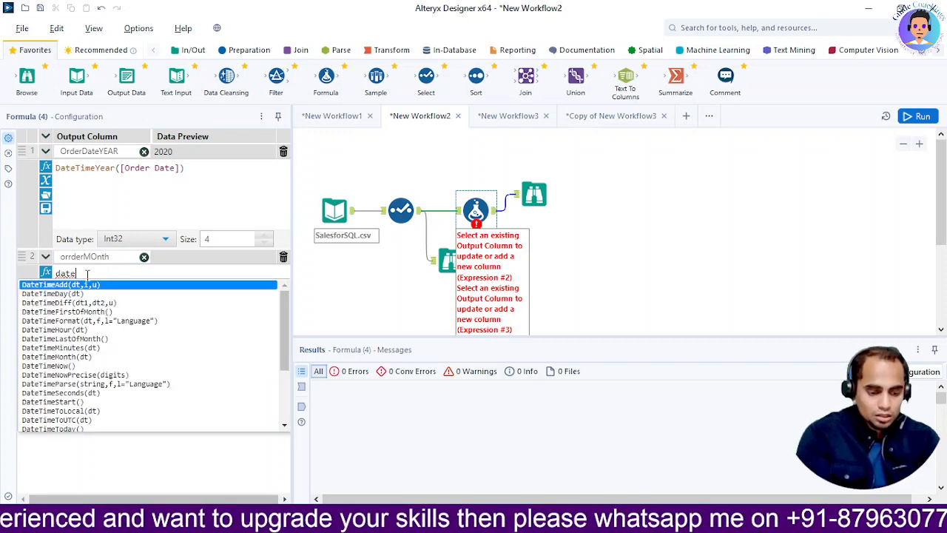
{"action": "type", "text": "mo"}
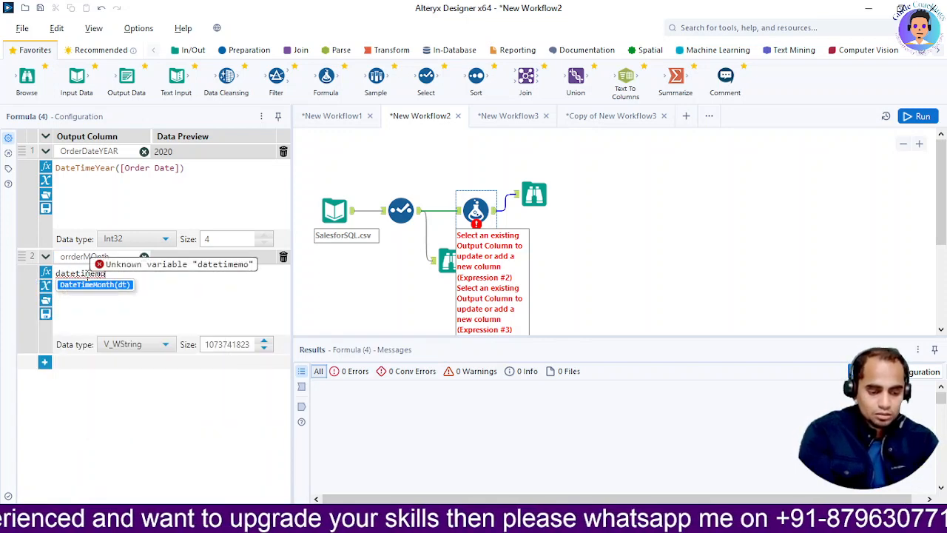
{"action": "key", "text": "Return"}
{"action": "type", "text": "order"}
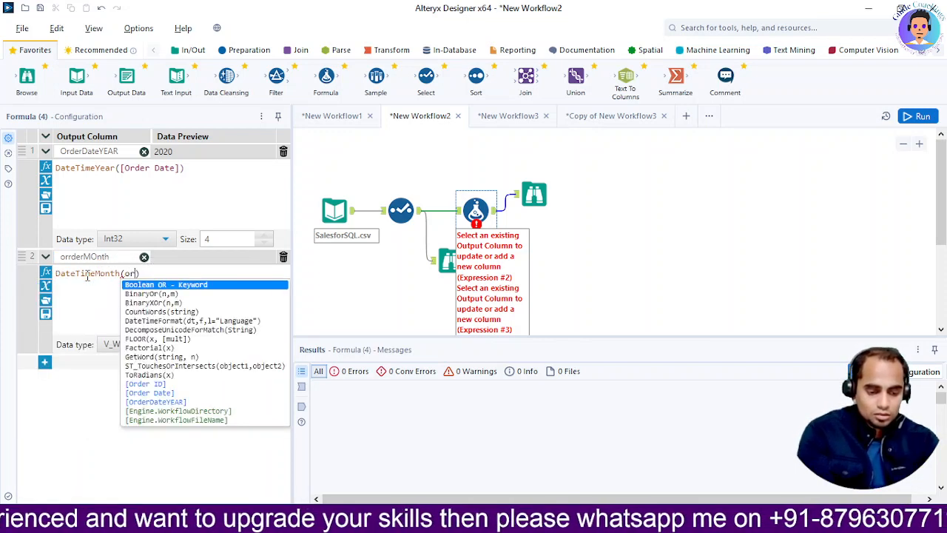
{"action": "key", "text": "Down"}
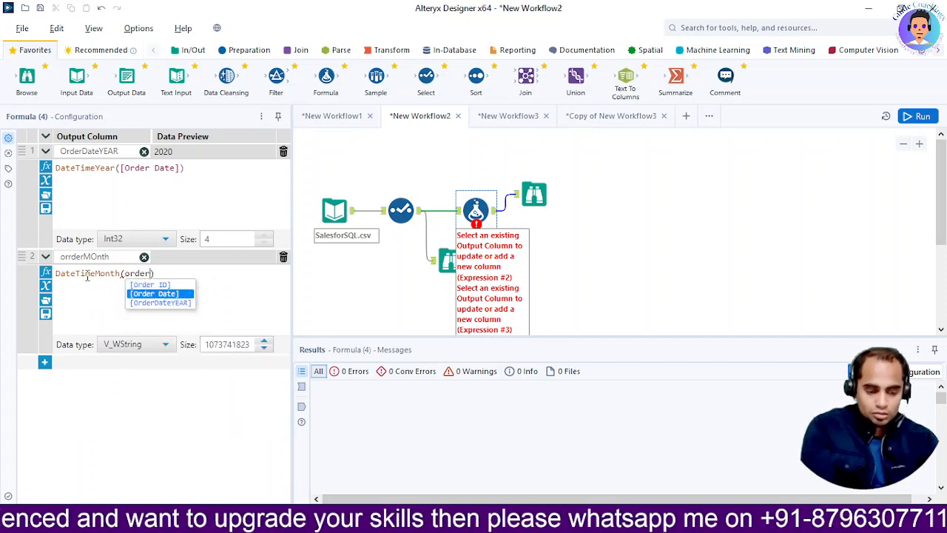
{"action": "key", "text": "Return"}
Choose Int16 as the data type of the orrderMOnth output column.
{"action": "left_click", "coordinate": [141, 344]}
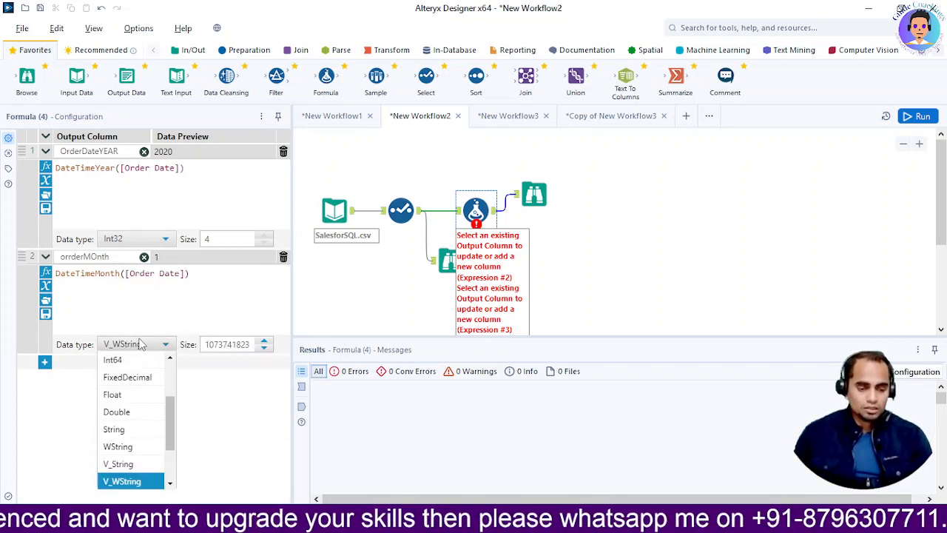
{"action": "scroll", "coordinate": [141, 433], "scroll_direction": "down", "scroll_amount": 2}
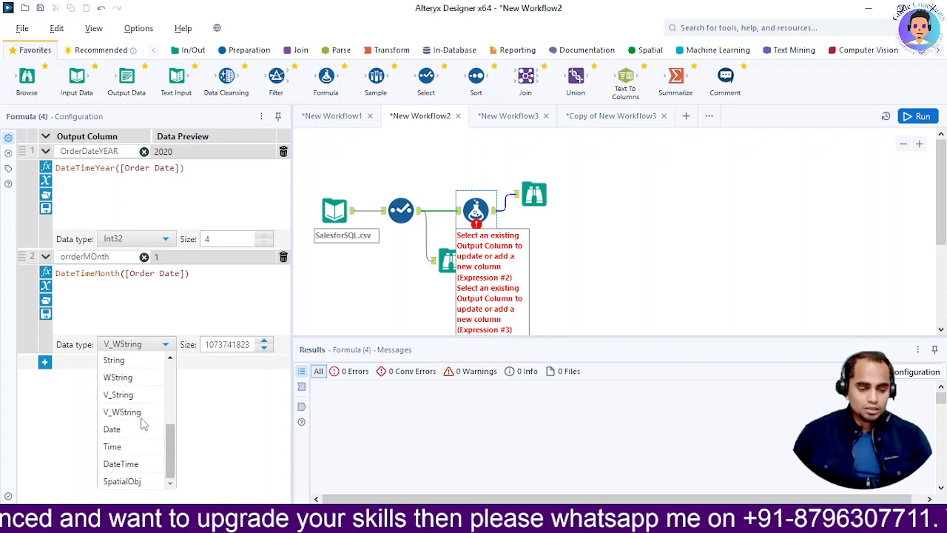
{"action": "scroll", "coordinate": [148, 436], "scroll_direction": "up", "scroll_amount": 3}
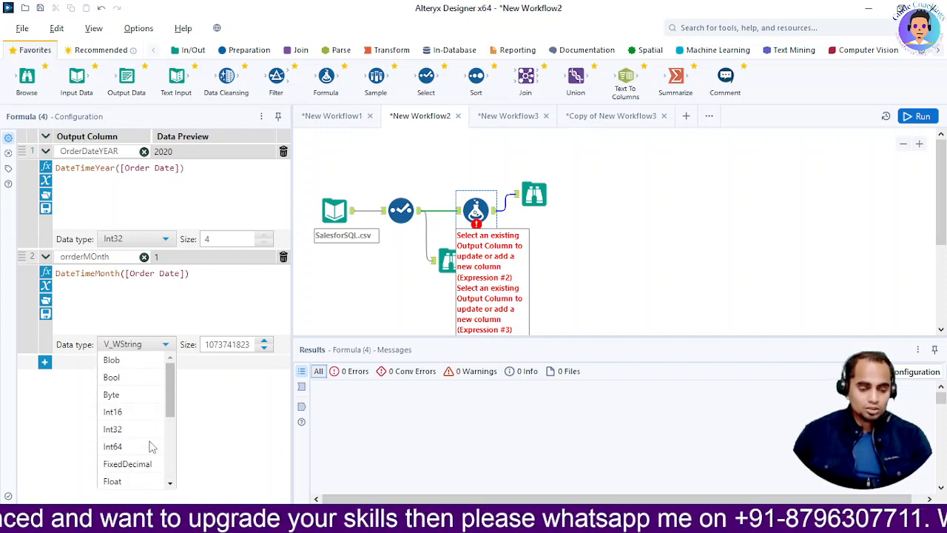
{"action": "left_click", "coordinate": [145, 421]}
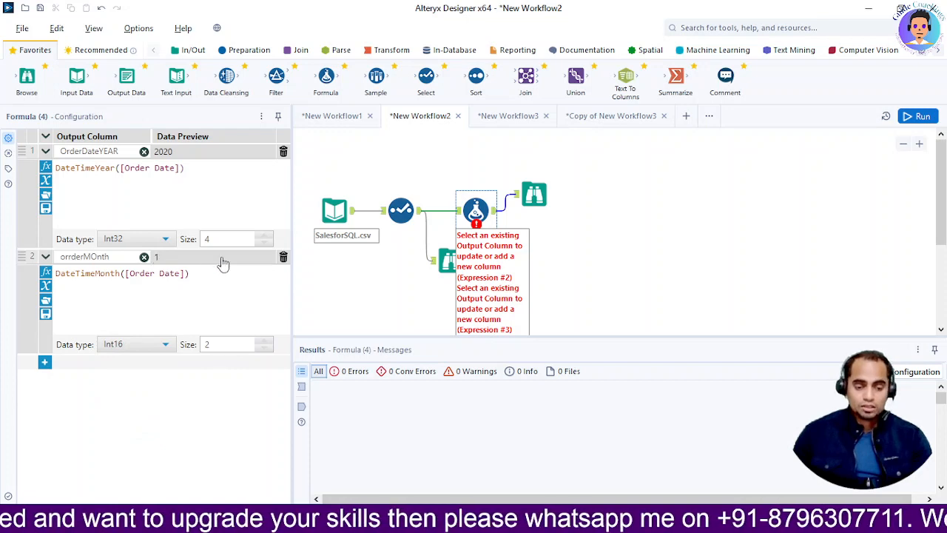
Run the workflow and review the year and month columns' metadata and records in the Browse after the Formula tool.
{"action": "left_click", "coordinate": [534, 195]}
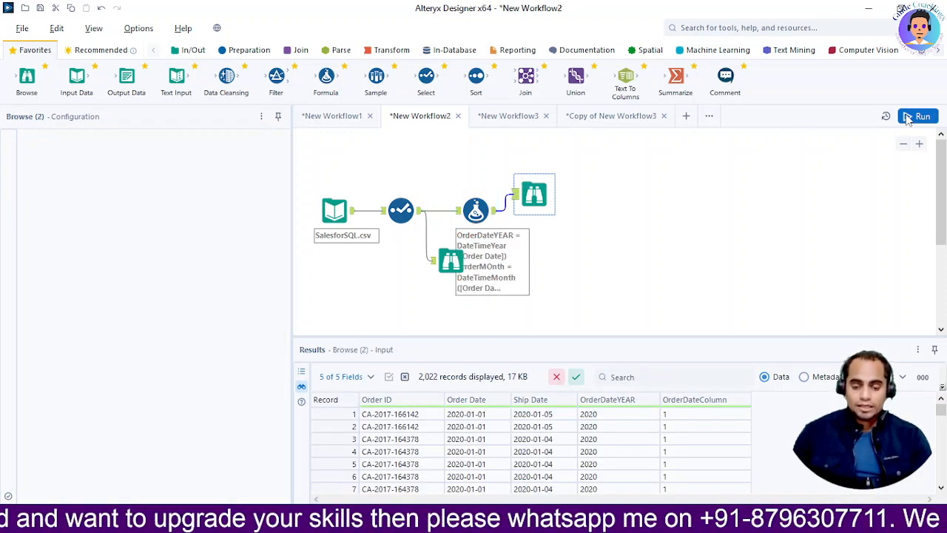
{"action": "key", "text": "ctrl+r"}
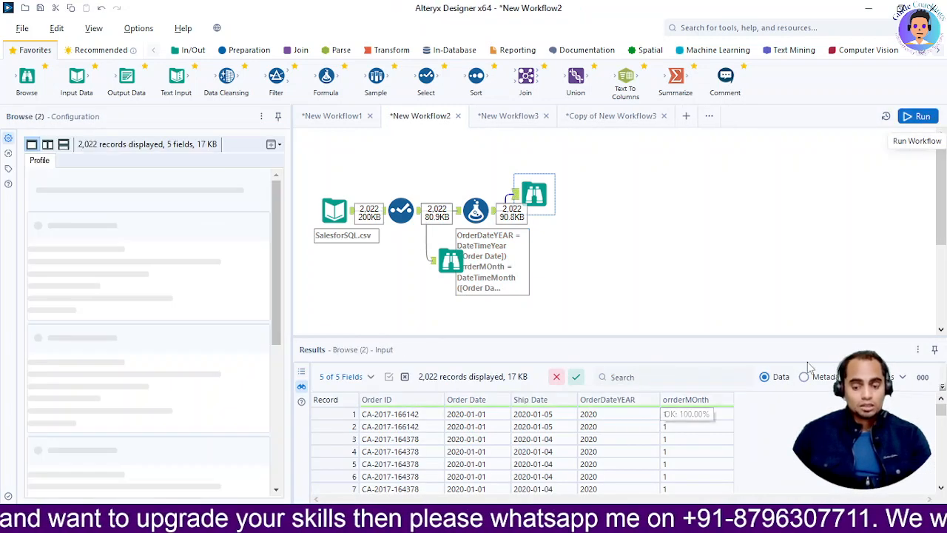
{"action": "left_click", "coordinate": [804, 377]}
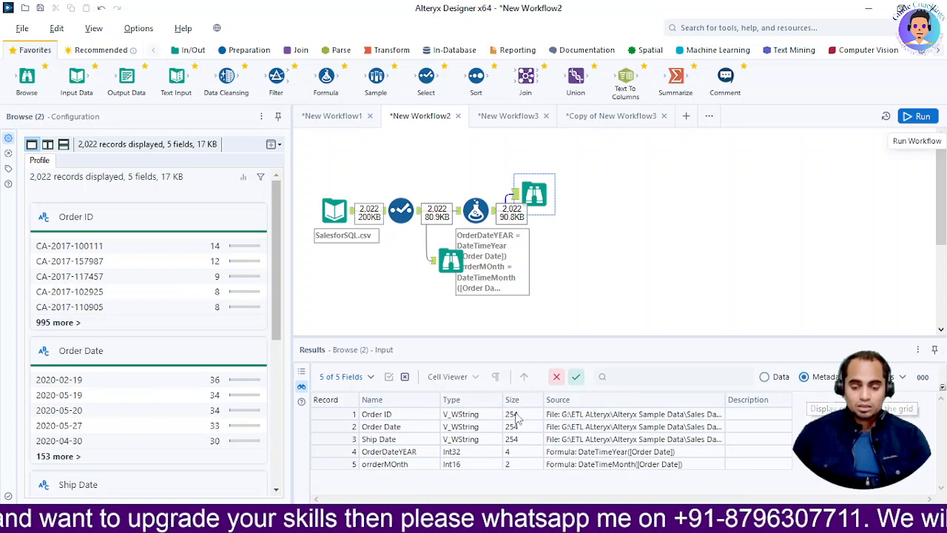
{"action": "left_click", "coordinate": [453, 452]}
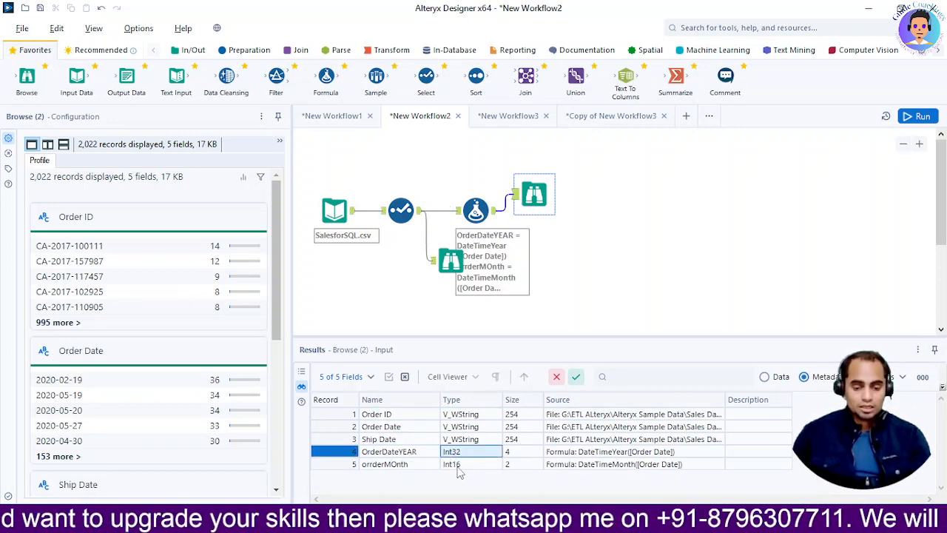
{"action": "left_click", "coordinate": [413, 466]}
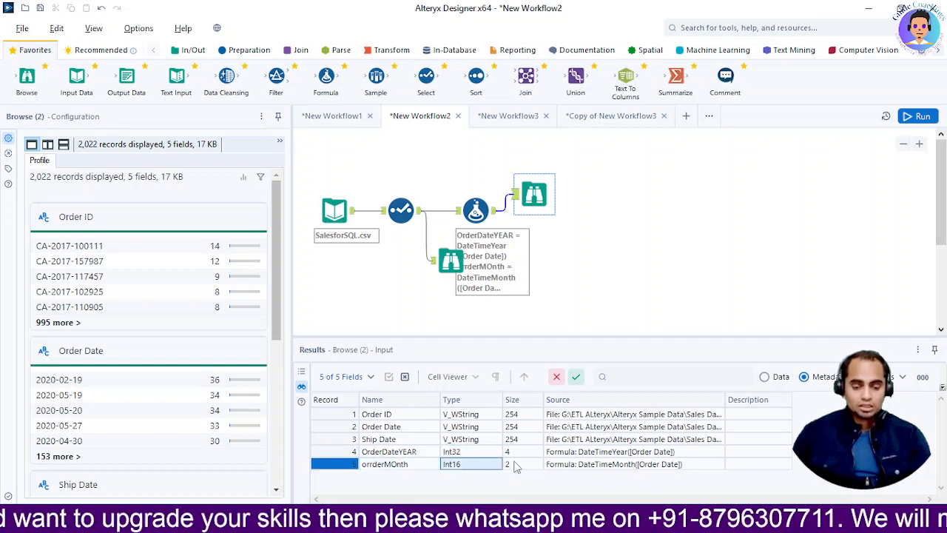
{"action": "left_click", "coordinate": [765, 378]}
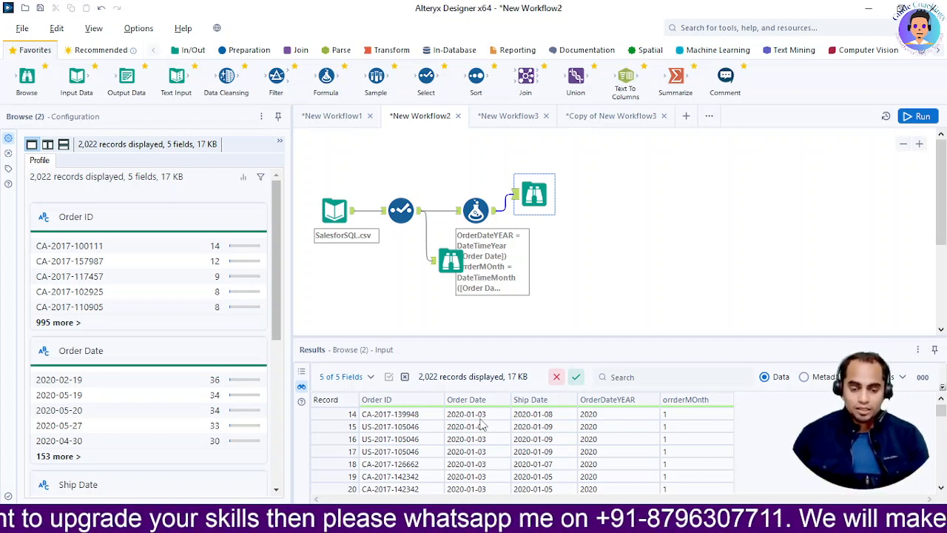
{"action": "scroll", "coordinate": [481, 424], "scroll_direction": "down", "scroll_amount": 20}
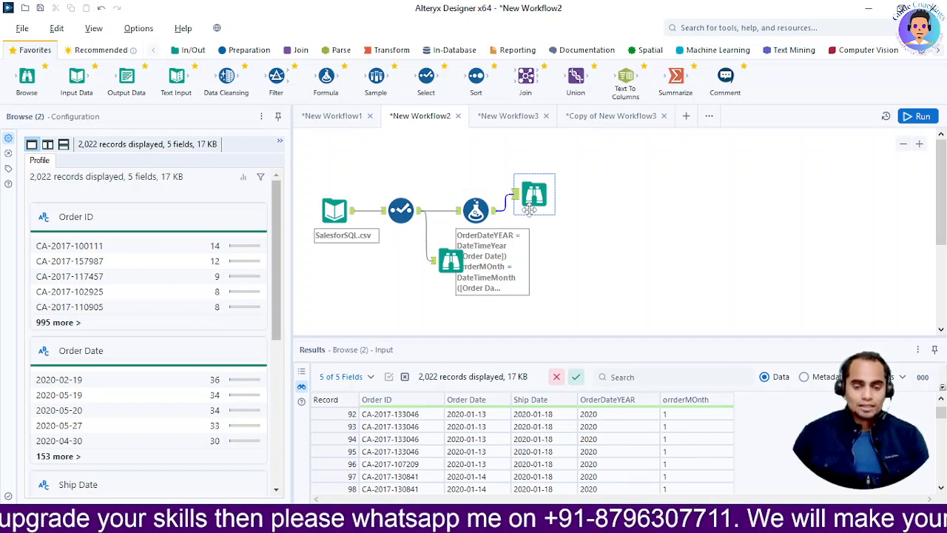
Add a third expression to the Formula tool using the DateTimeDay function.
{"action": "left_click", "coordinate": [482, 212]}
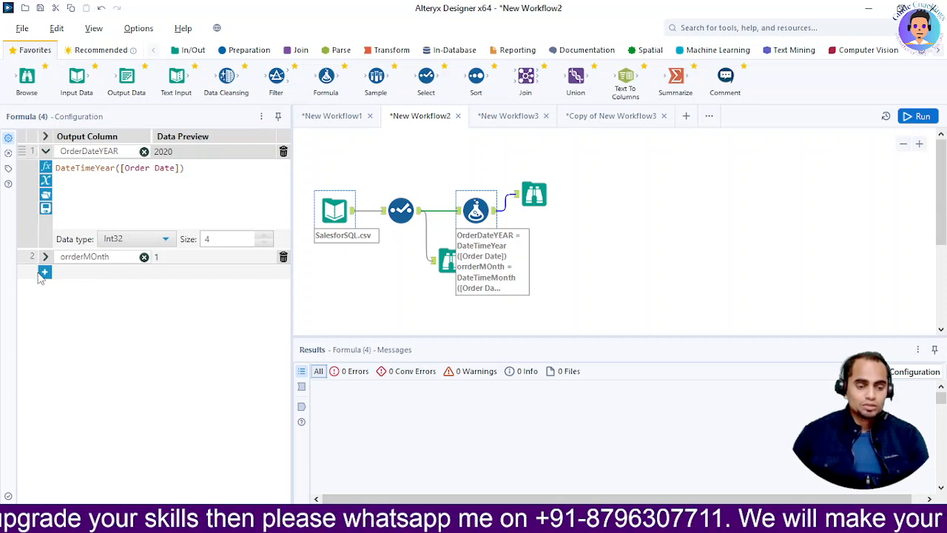
{"action": "left_click", "coordinate": [44, 273]}
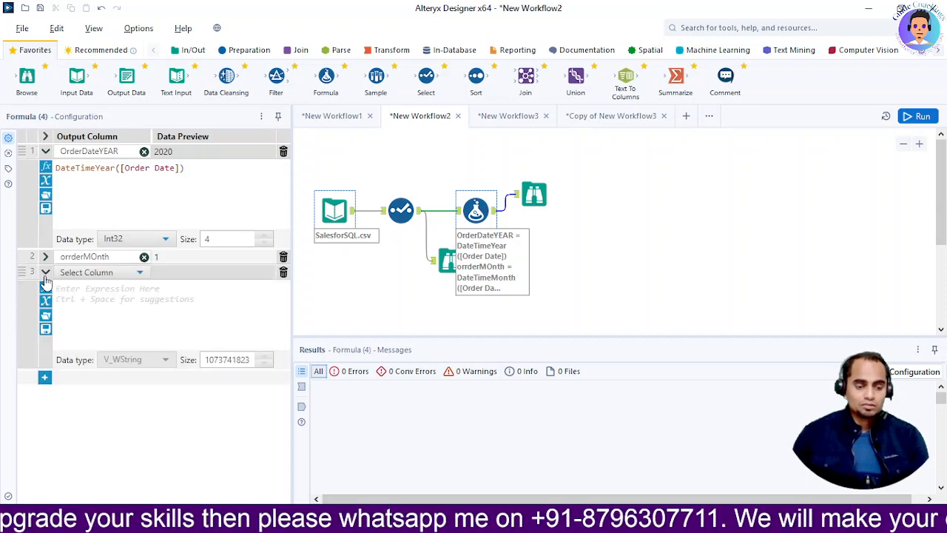
{"action": "left_click", "coordinate": [96, 287]}
{"action": "type", "text": "date"}
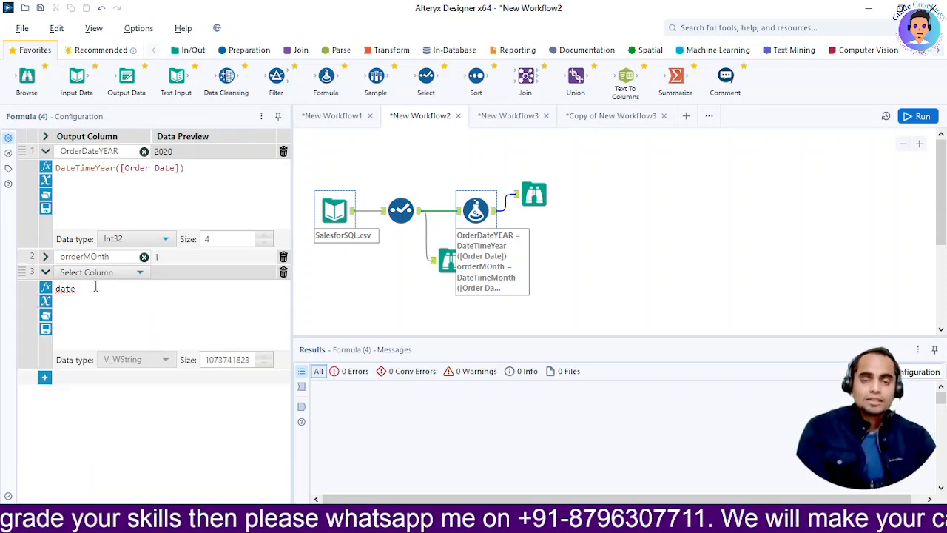
{"action": "key", "text": "BackSpace"}
{"action": "type", "text": "time"}
{"action": "key", "text": "BackSpace"}
{"action": "key", "text": "BackSpace"}
{"action": "key", "text": "BackSpace"}
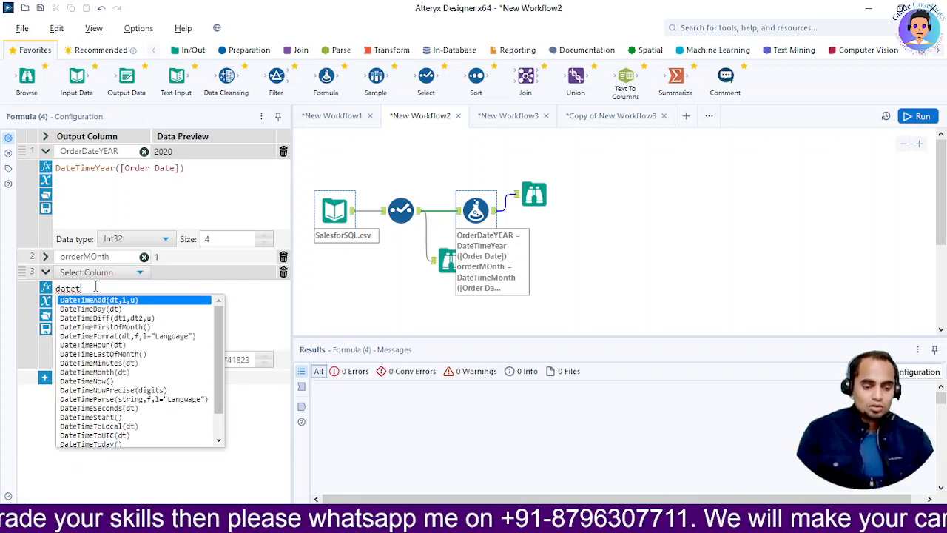
{"action": "left_click", "coordinate": [101, 310]}
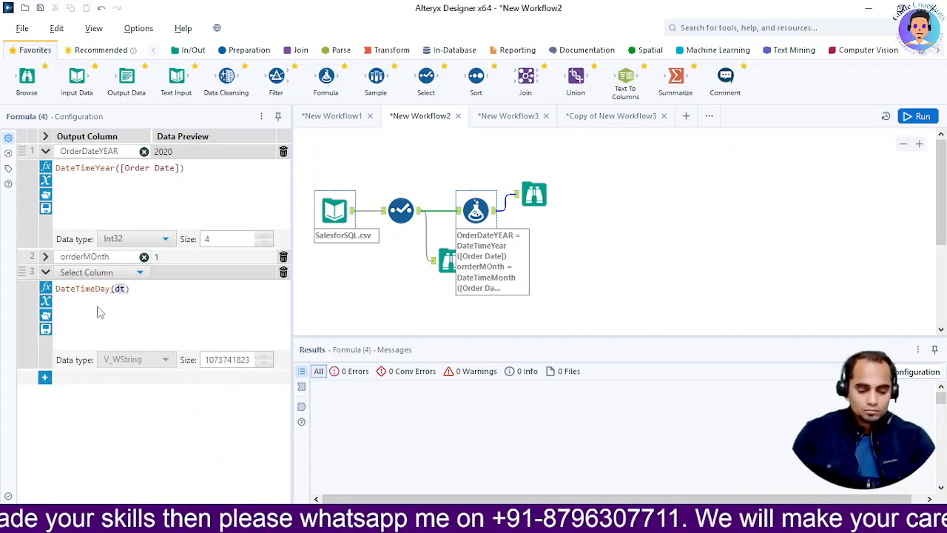
Set the argument of the DateTimeDay function to the [Order Date] field.
{"action": "type", "text": "da"}
{"action": "key", "text": "BackSpace"}
{"action": "key", "text": "BackSpace"}
{"action": "type", "text": "order"}
{"action": "key", "text": "Down"}
{"action": "key", "text": "Return"}
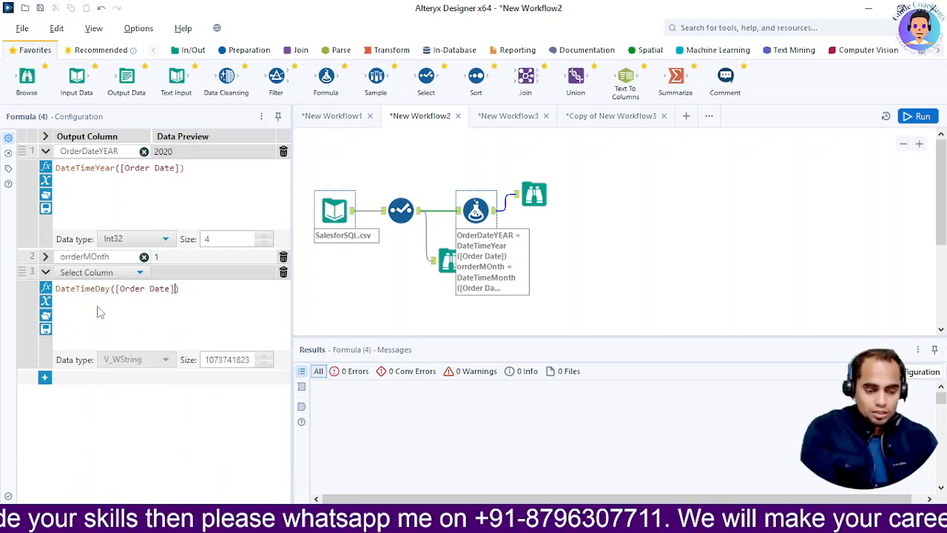
Name the third expression's output column Day and set its data type to Int16.
{"action": "left_click", "coordinate": [115, 272]}
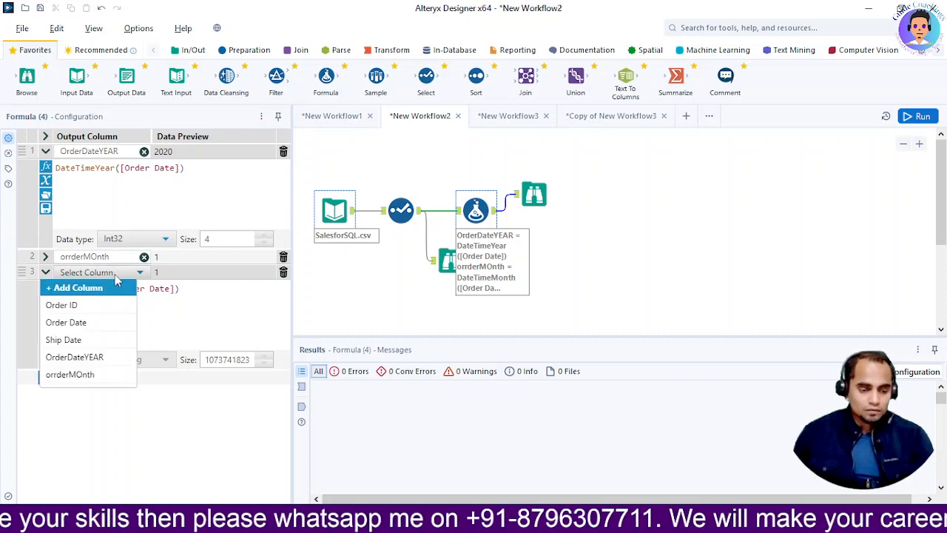
{"action": "left_click", "coordinate": [97, 288]}
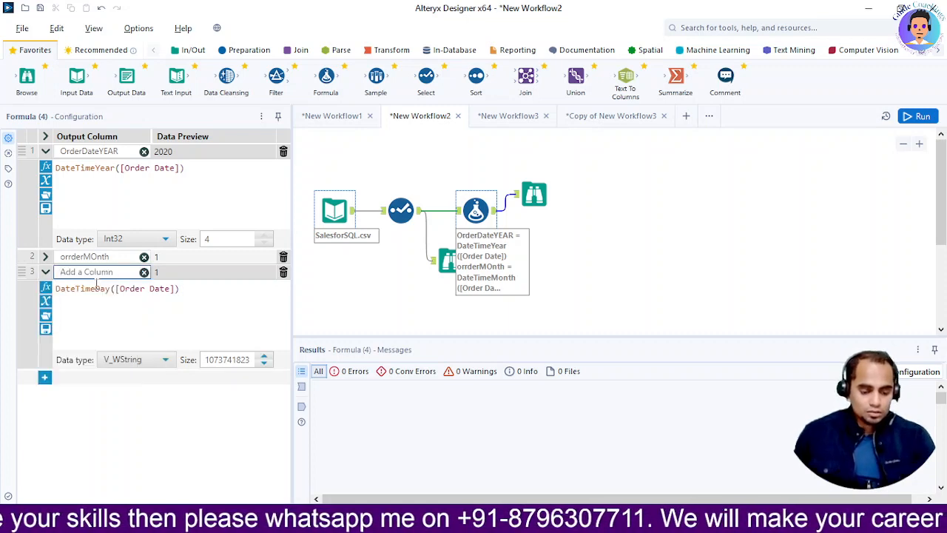
{"action": "type", "text": "Day"}
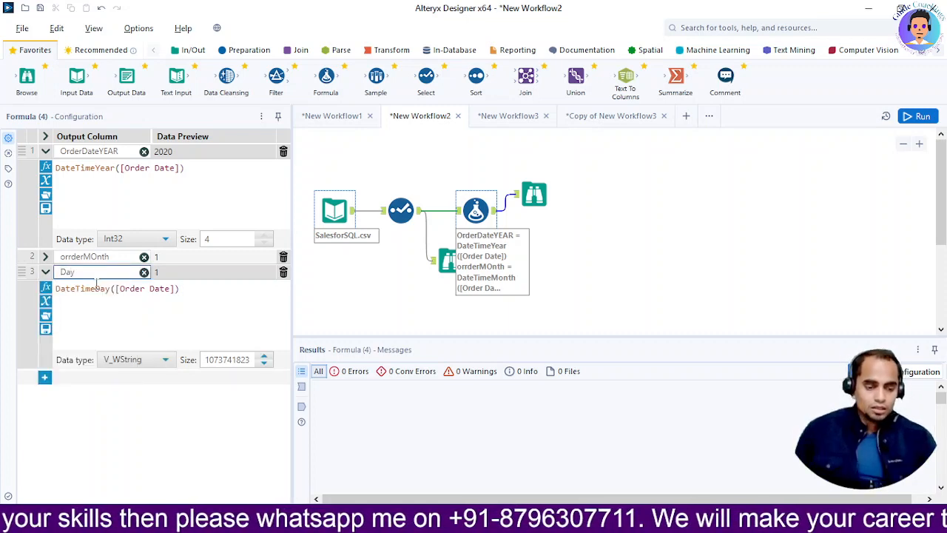
{"action": "left_click", "coordinate": [141, 366]}
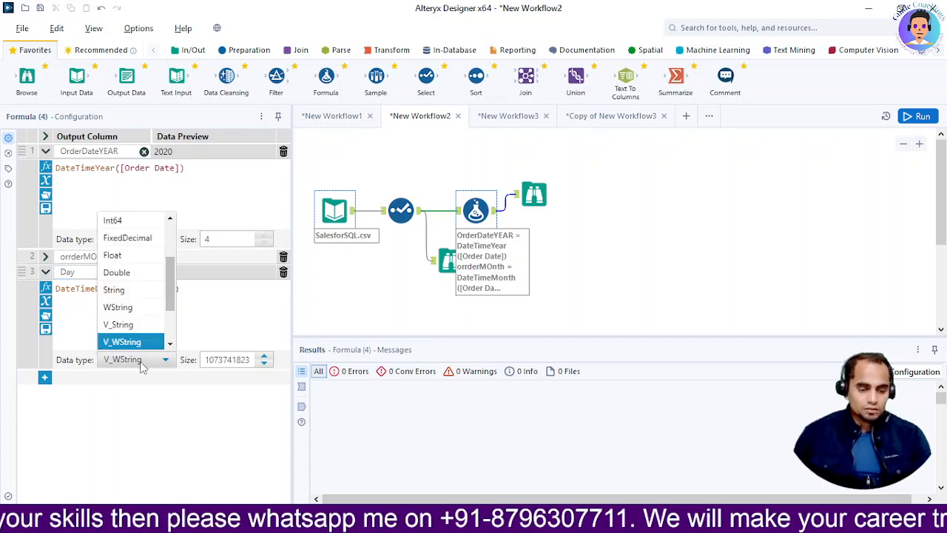
{"action": "scroll", "coordinate": [148, 286], "scroll_direction": "up", "scroll_amount": 2}
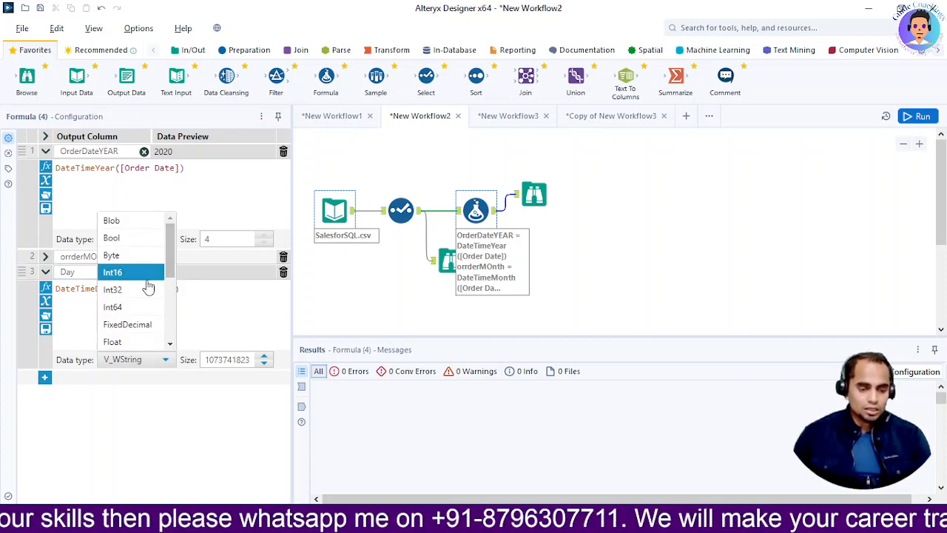
{"action": "left_click", "coordinate": [134, 275]}
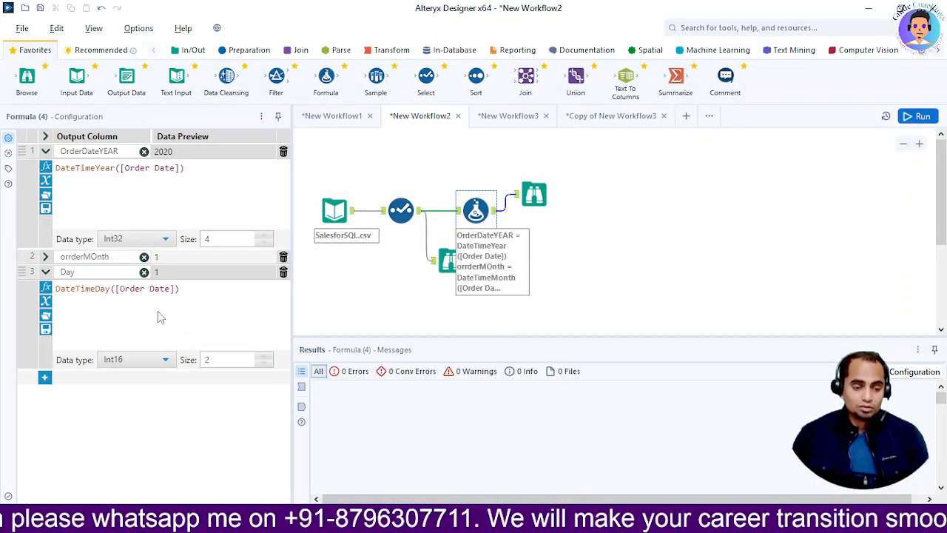
Delete the Day expression from the Formula tool and review the year and month records in the Browse after it.
{"action": "left_click", "coordinate": [282, 271]}
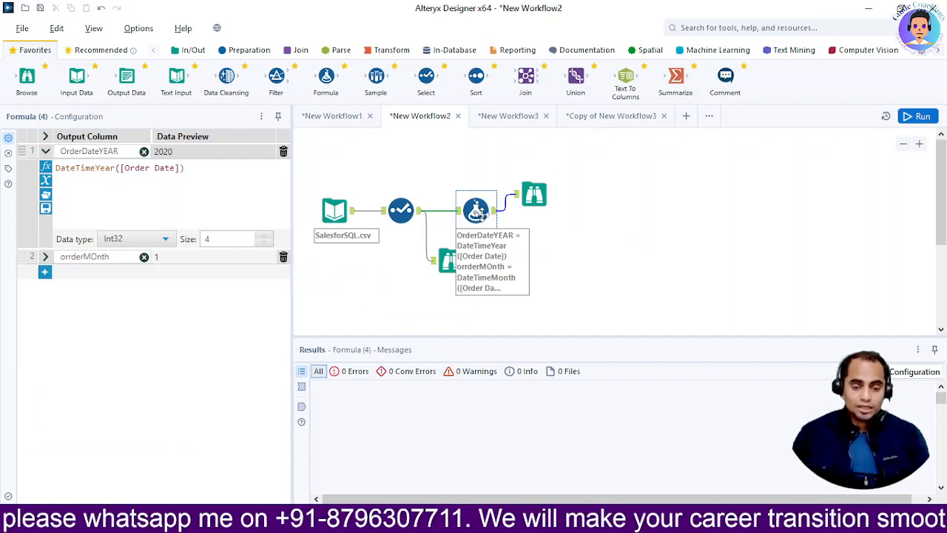
{"action": "left_click", "coordinate": [533, 196]}
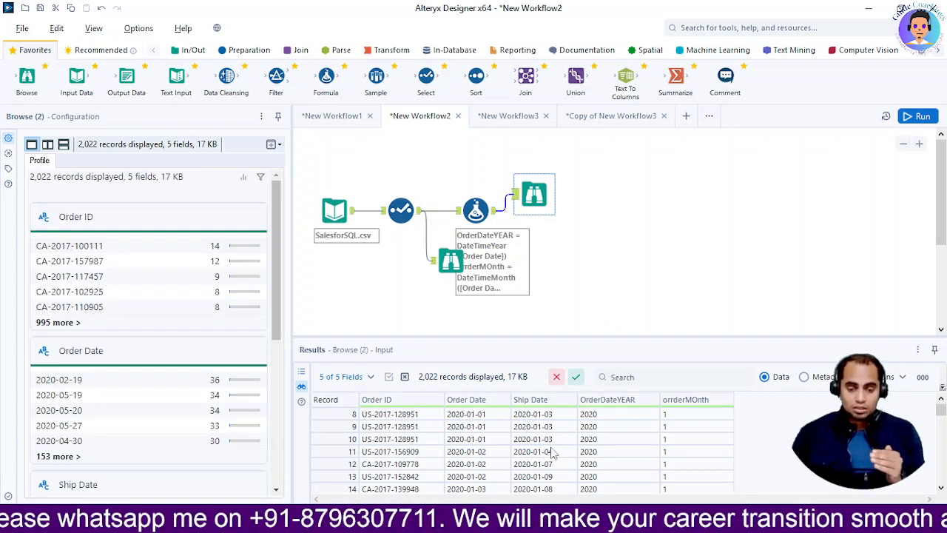
{"action": "scroll", "coordinate": [680, 432], "scroll_direction": "down", "scroll_amount": 6}
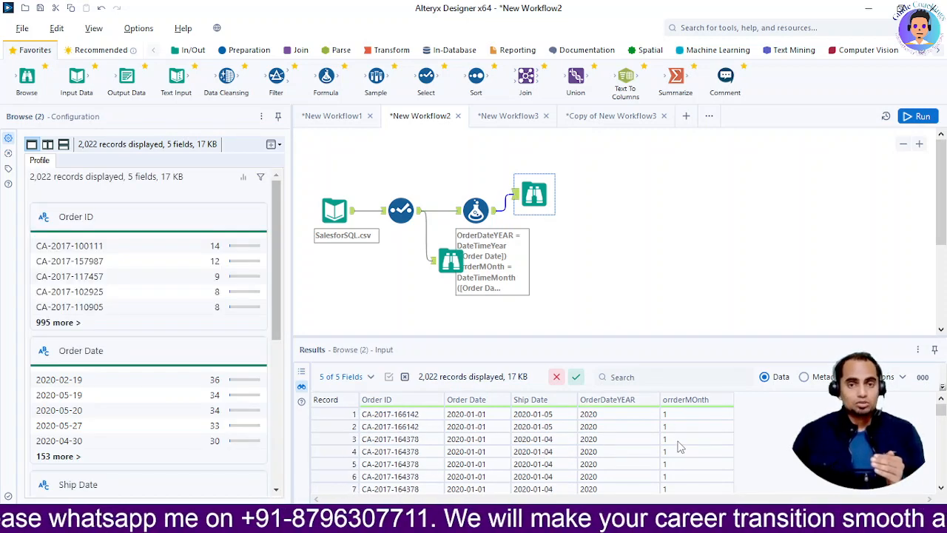
{"action": "scroll", "coordinate": [682, 451], "scroll_direction": "down", "scroll_amount": 20}
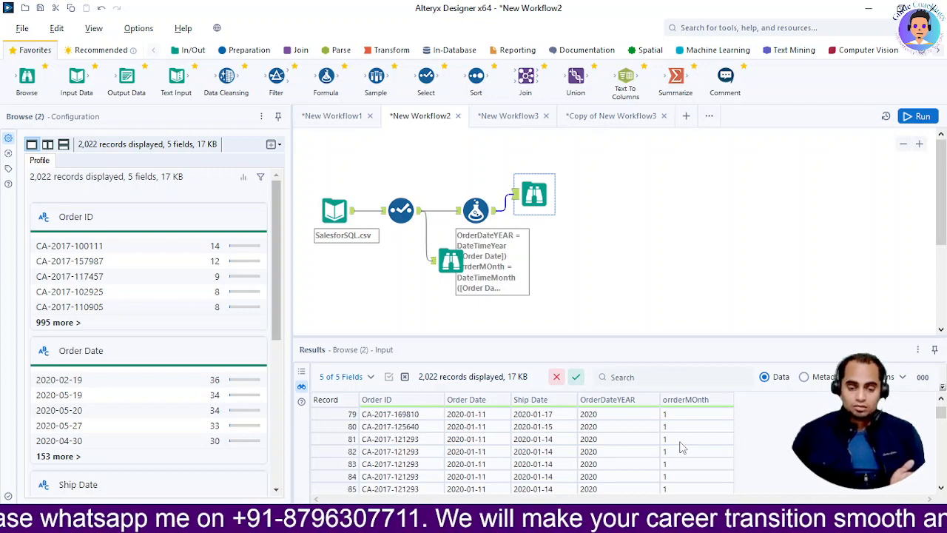
{"action": "key", "text": "alt+Tab"}
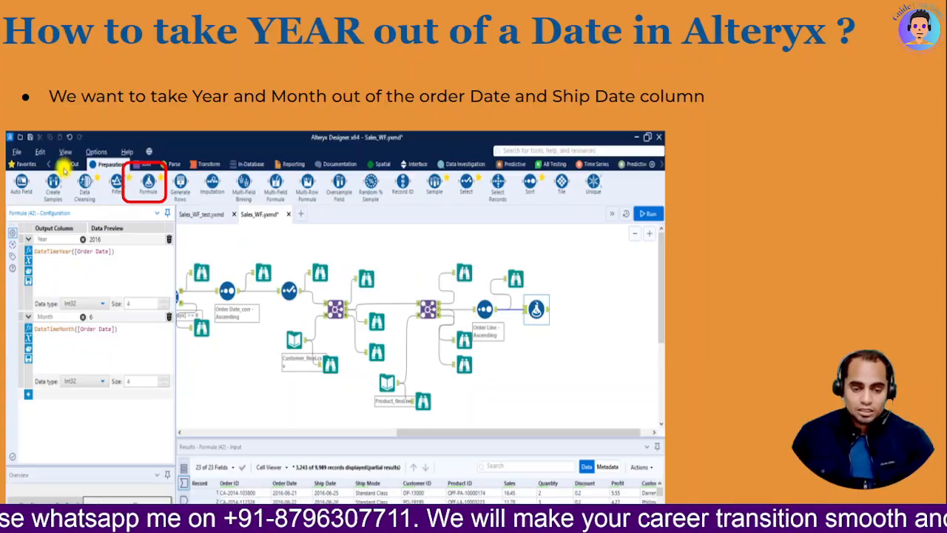
{"action": "key", "text": "alt+Tab"}
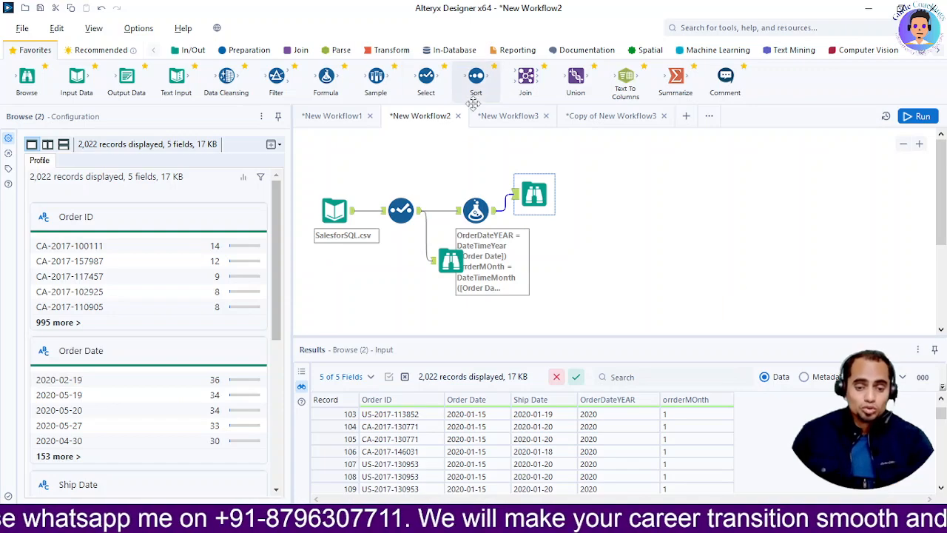
{"action": "key", "text": "alt+Tab"}
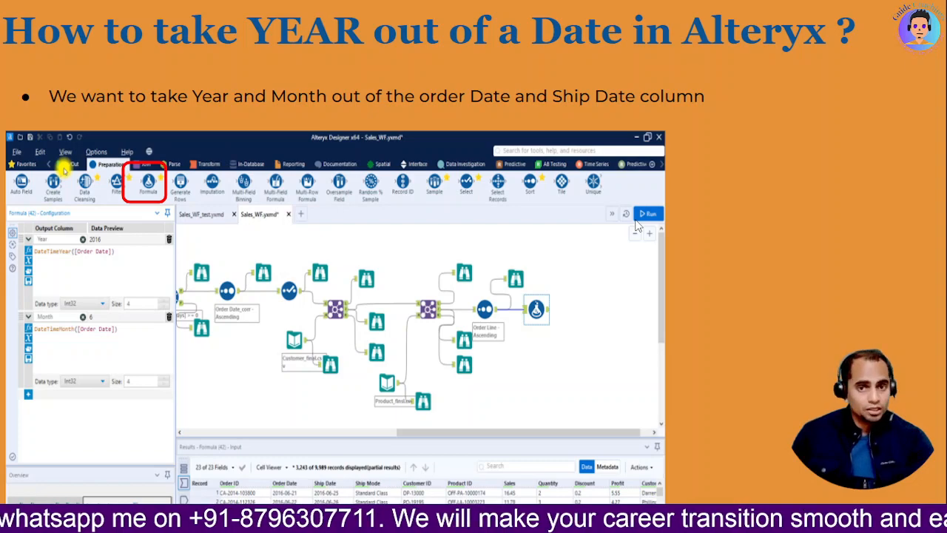
{"action": "key", "text": "Right"}
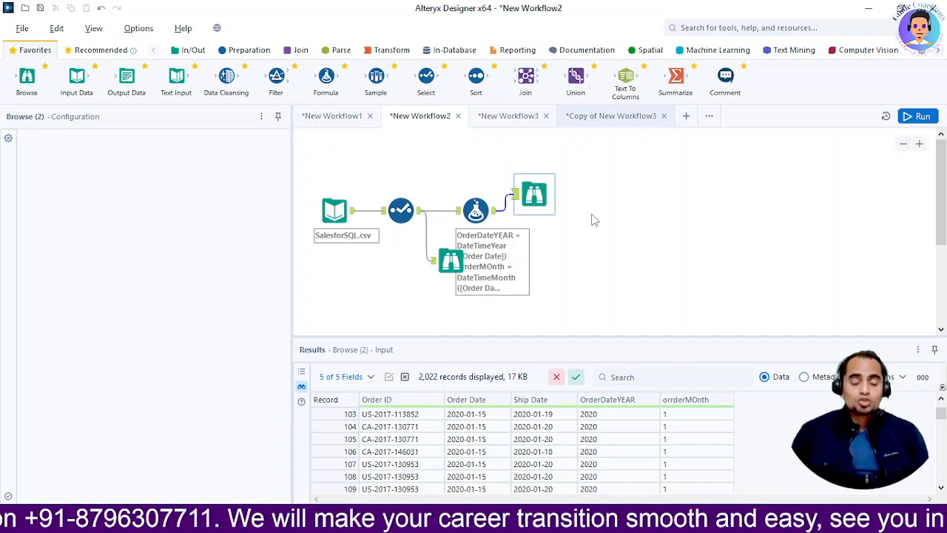
Open the Copy of New Workflow3 workflow, enlarge its canvas and inspect the sales, customer and product Input Data tools.
{"action": "left_click", "coordinate": [592, 220]}
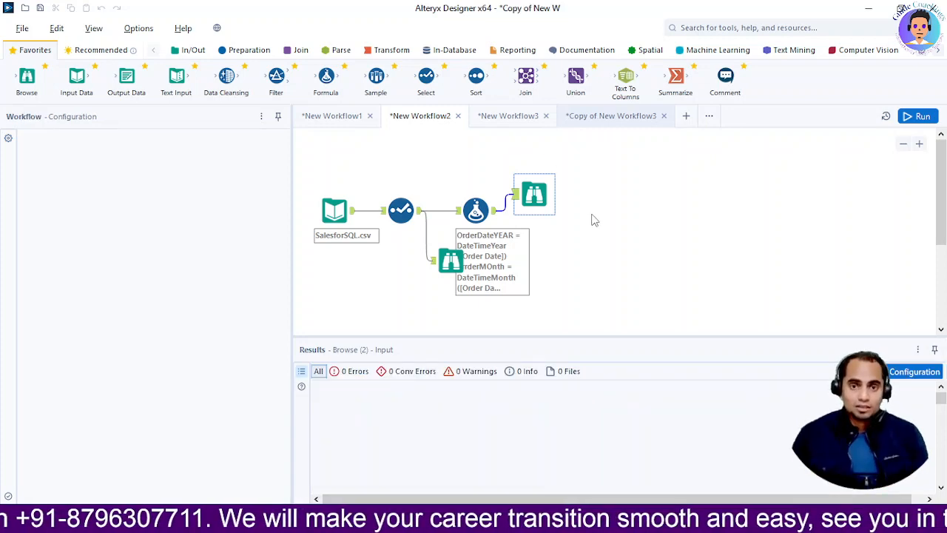
{"action": "left_click", "coordinate": [614, 117]}
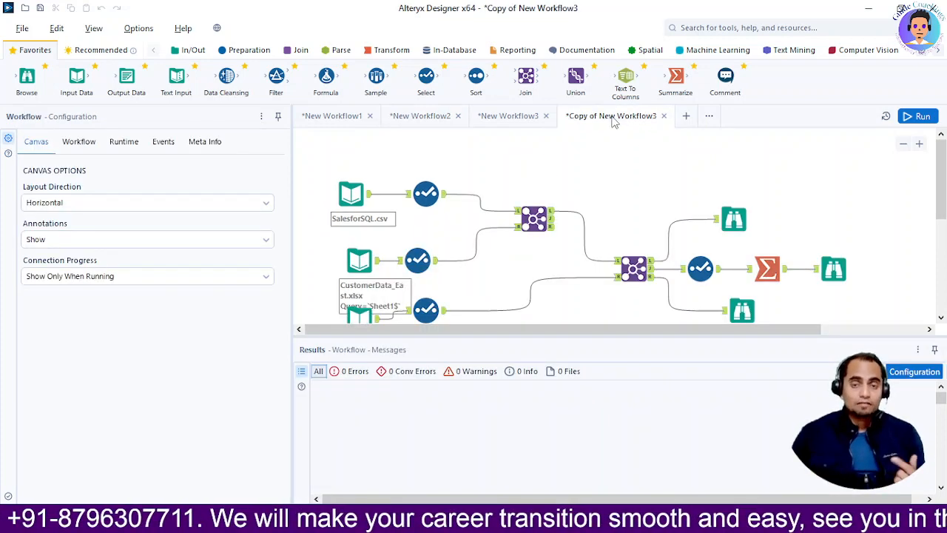
{"action": "left_click_drag", "start_coordinate": [549, 337], "coordinate": [538, 380]}
{"action": "left_click", "coordinate": [349, 201]}
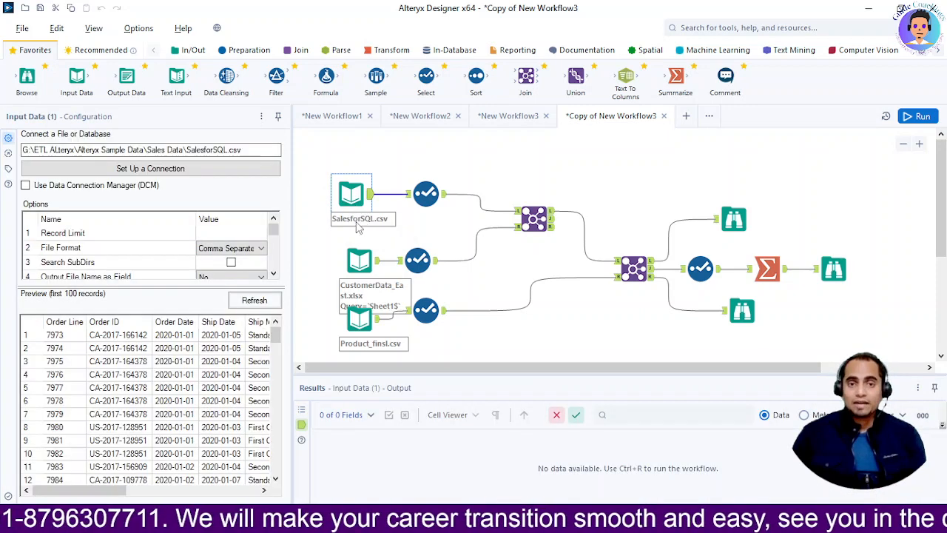
{"action": "left_click", "coordinate": [359, 260]}
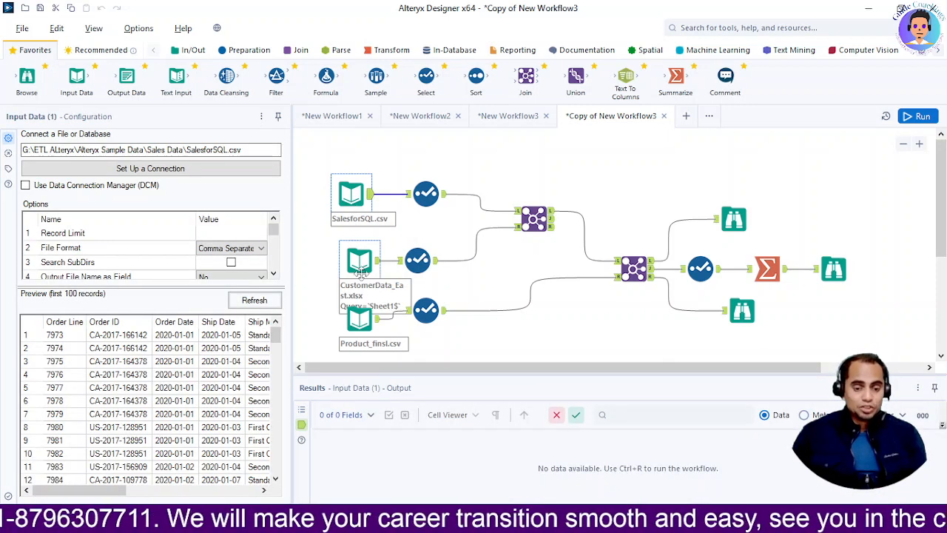
{"action": "left_click", "coordinate": [360, 318]}
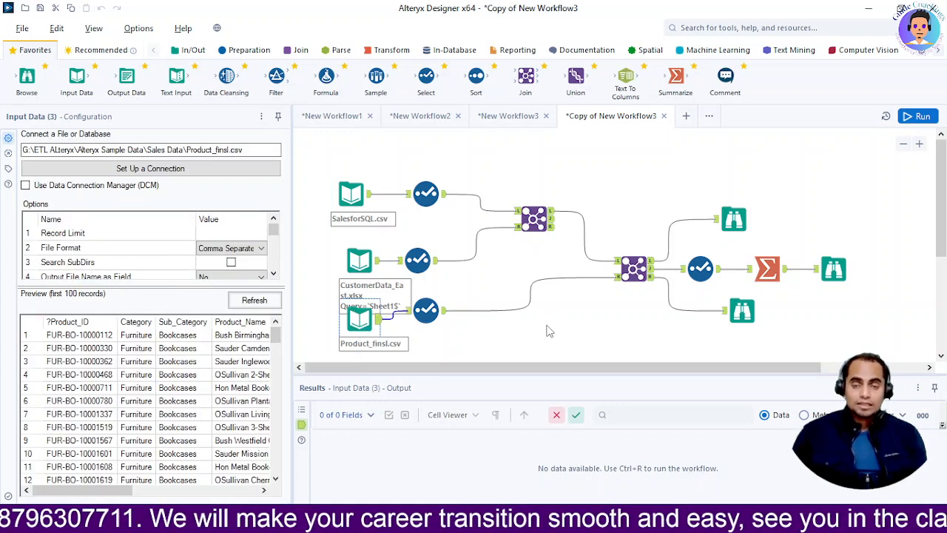
Review which fields are kept in the Select tools after the sales, customer and product inputs.
{"action": "left_click", "coordinate": [425, 195]}
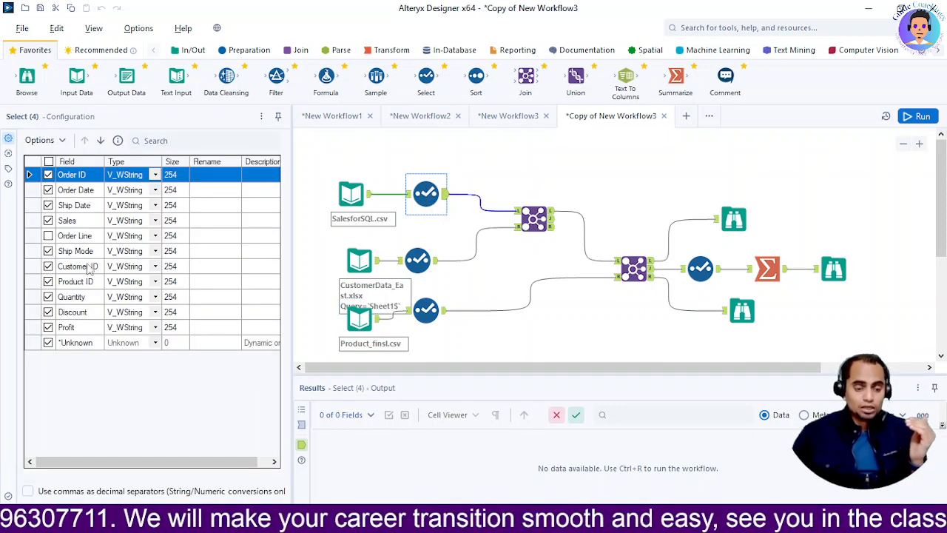
{"action": "left_click", "coordinate": [418, 260]}
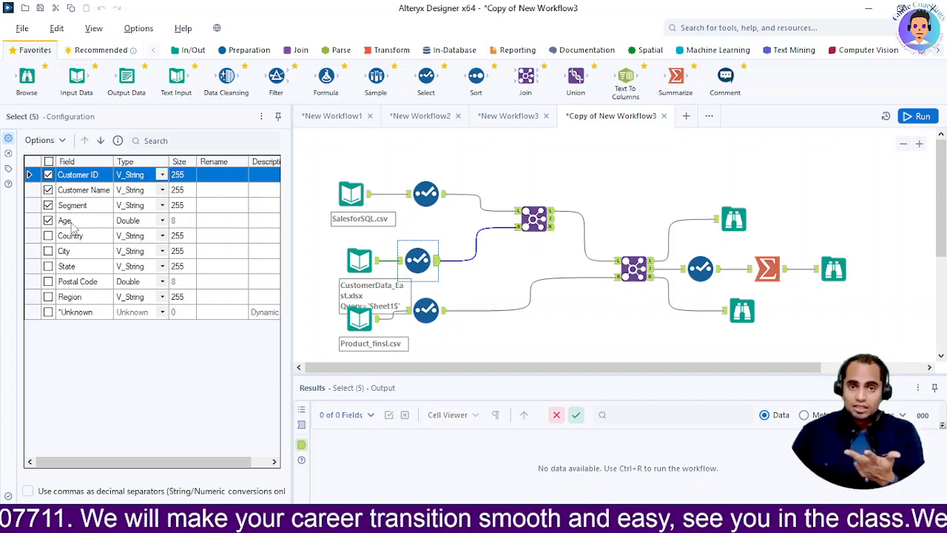
{"action": "left_click", "coordinate": [425, 310]}
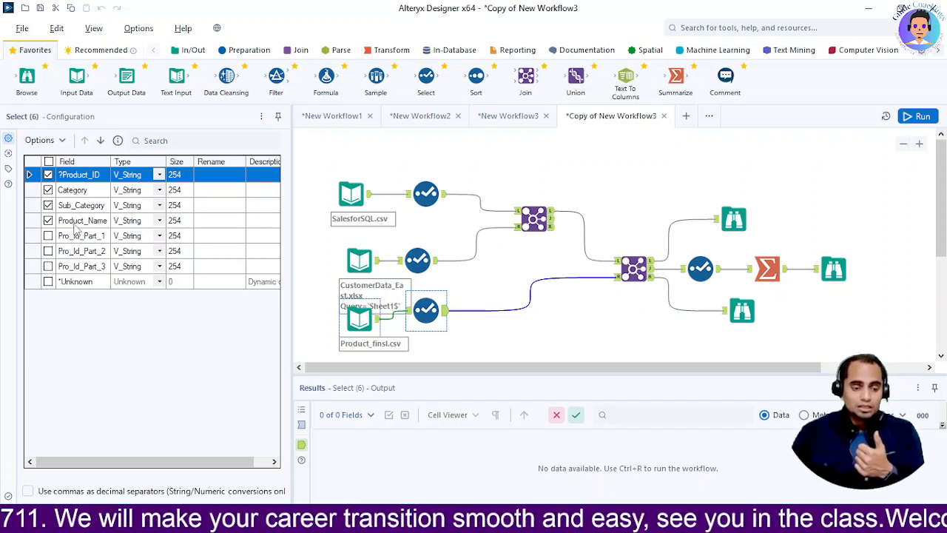
Examine the join fields of the sales-customer Join tool and of the Join tool that adds the product data.
{"action": "left_click", "coordinate": [529, 222]}
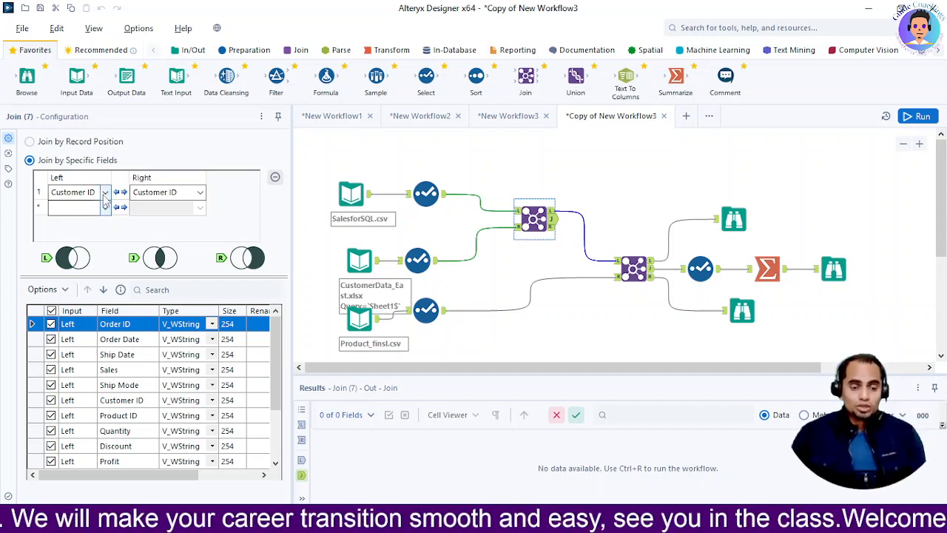
{"action": "left_click", "coordinate": [105, 193]}
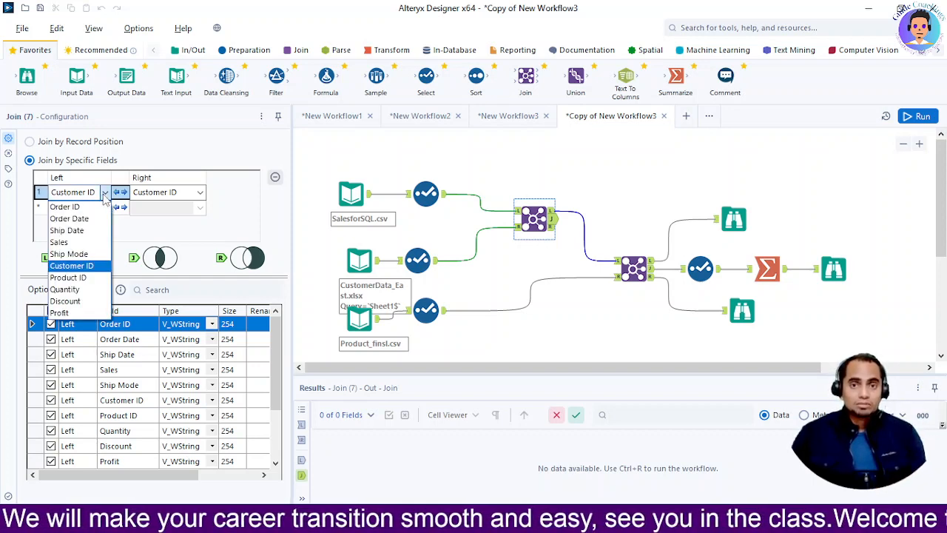
{"action": "left_click", "coordinate": [105, 193]}
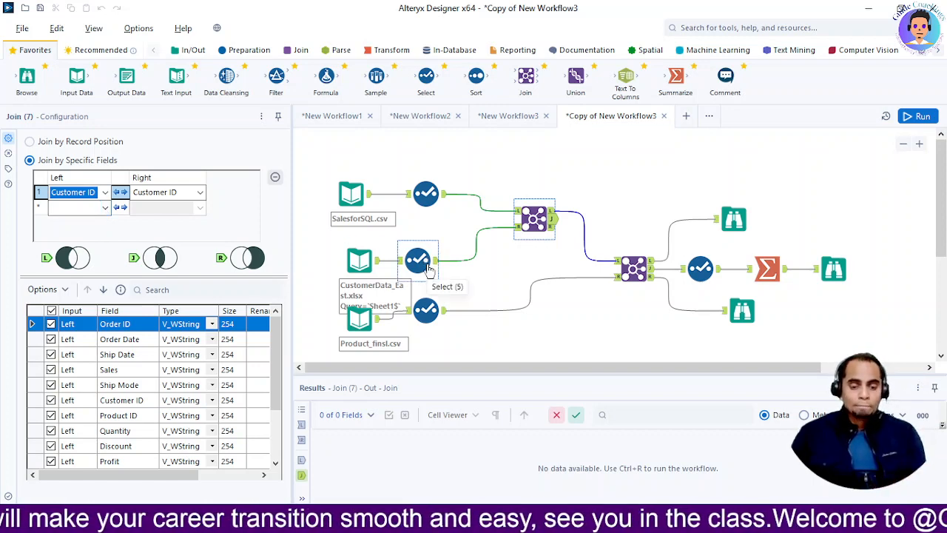
{"action": "left_click", "coordinate": [358, 318]}
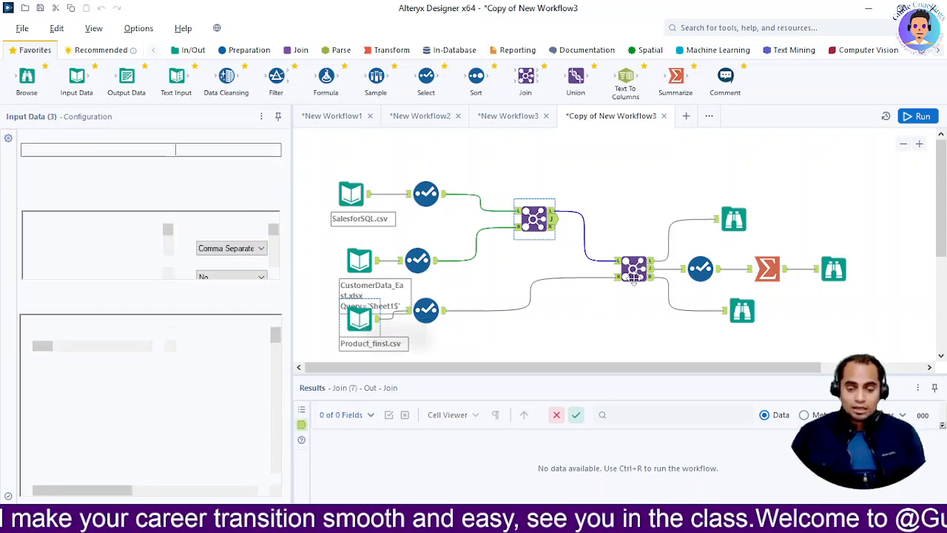
{"action": "left_click", "coordinate": [633, 271]}
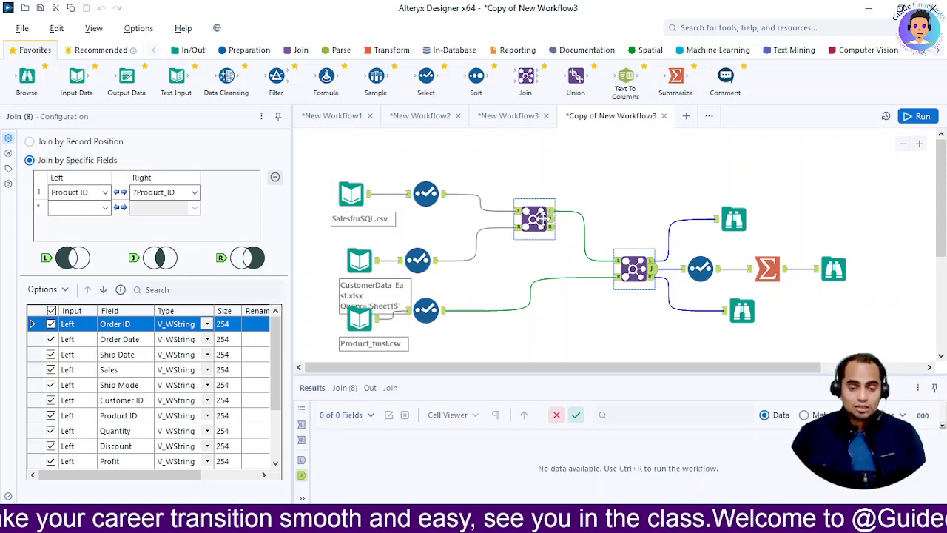
Check the key fields in the Select tools of the sales and customer inputs again.
{"action": "left_click", "coordinate": [352, 194]}
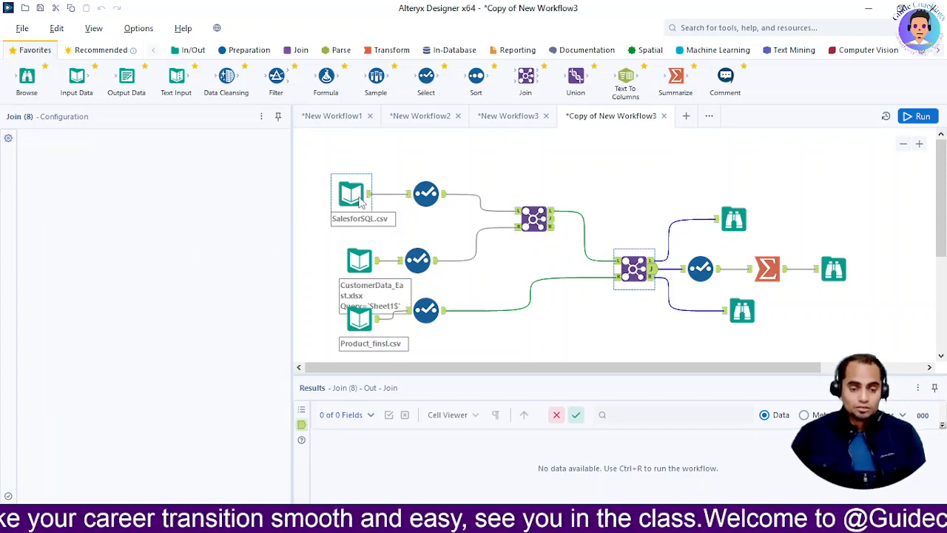
{"action": "left_click", "coordinate": [426, 193]}
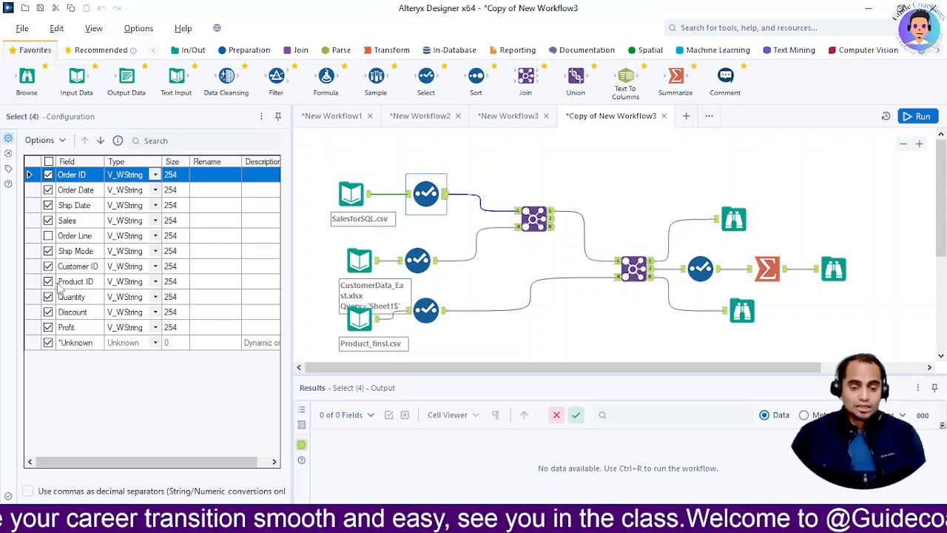
{"action": "left_click", "coordinate": [418, 259]}
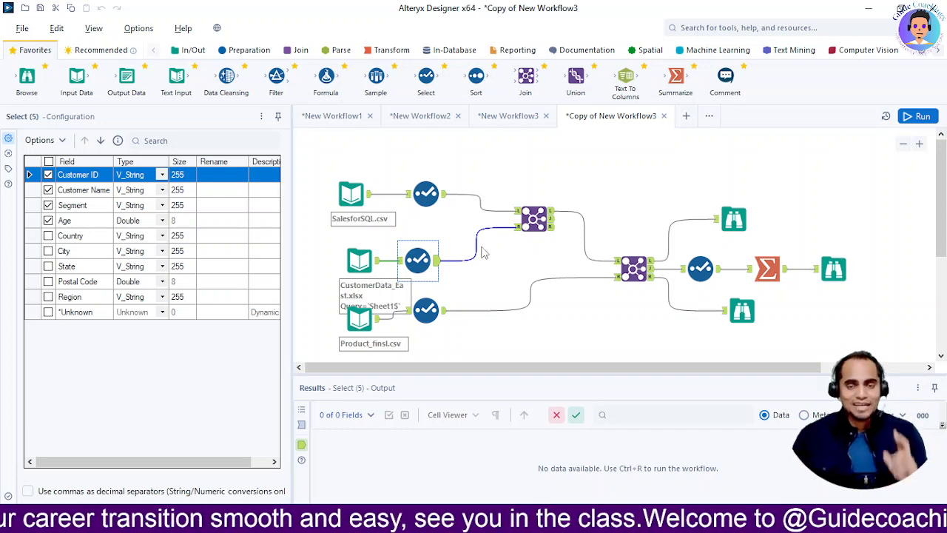
Review the product Join tool and the Browse tool on its left unmatched output.
{"action": "left_click", "coordinate": [634, 272]}
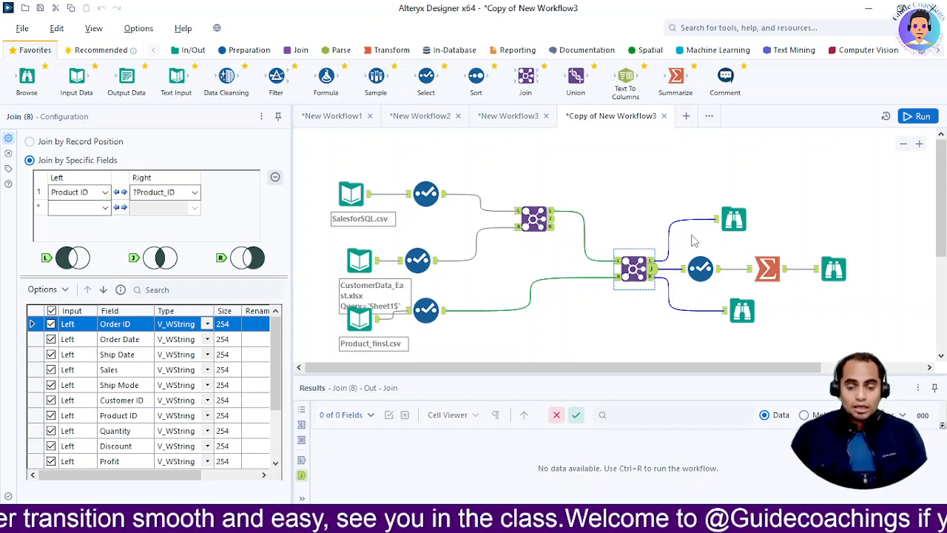
{"action": "left_click", "coordinate": [722, 225]}
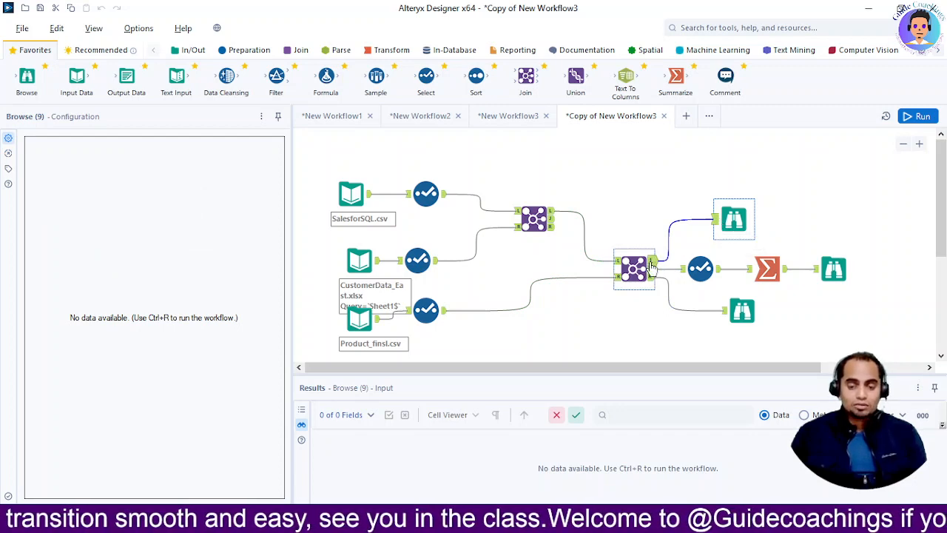
{"action": "left_click_drag", "start_coordinate": [48, 94], "coordinate": [843, 255]}
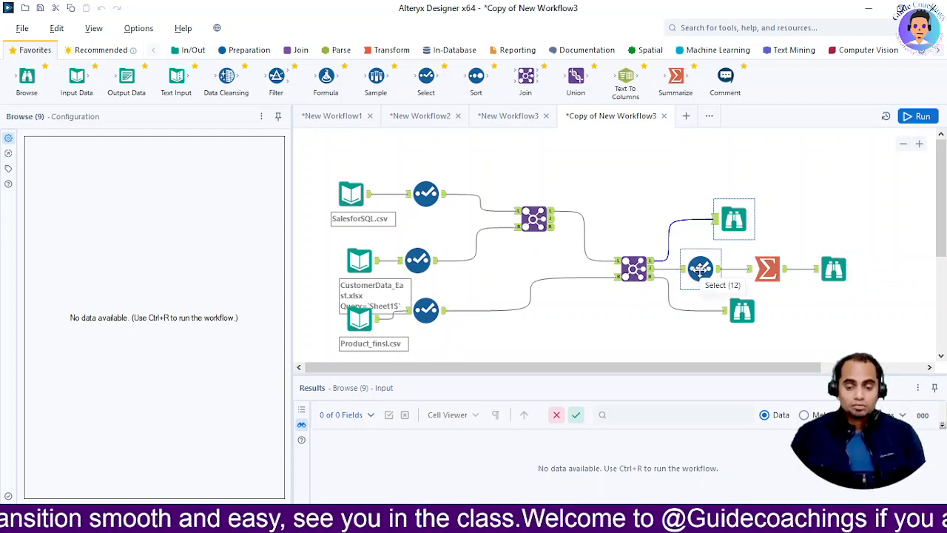
Inspect the field types in the Select tool after the product join and the actions of the Summarize tool.
{"action": "left_click", "coordinate": [700, 269]}
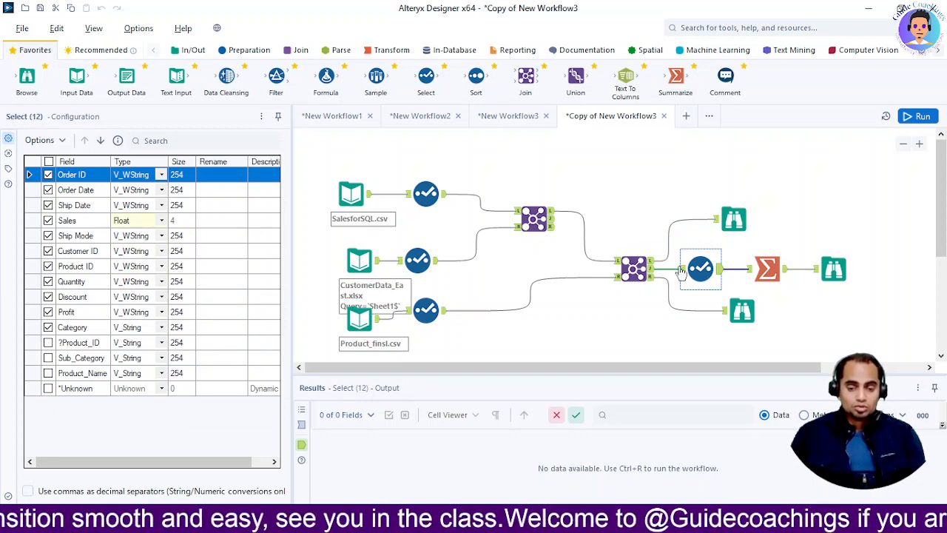
{"action": "left_click", "coordinate": [767, 271]}
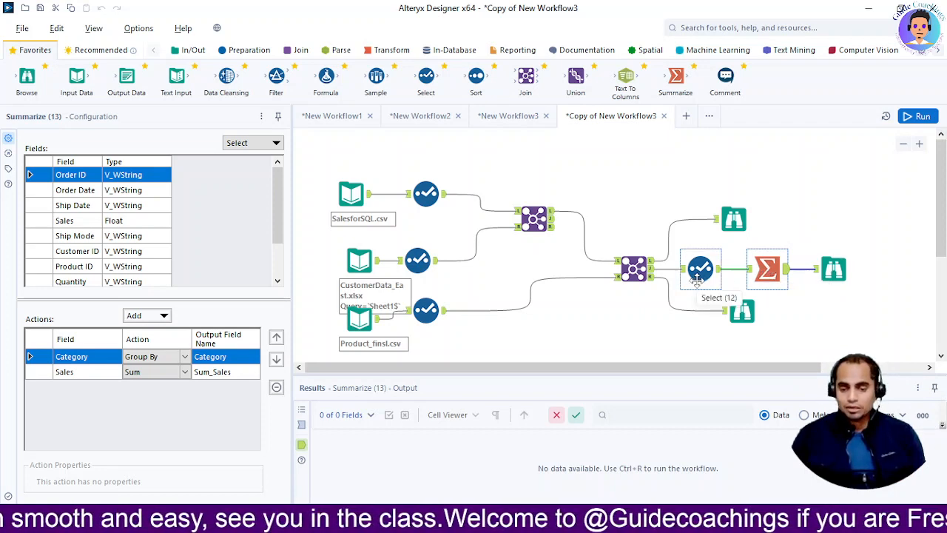
In New Workflow3, inspect both unmatched outputs of the product join and the fields in the product Select tool.
{"action": "left_click", "coordinate": [503, 124]}
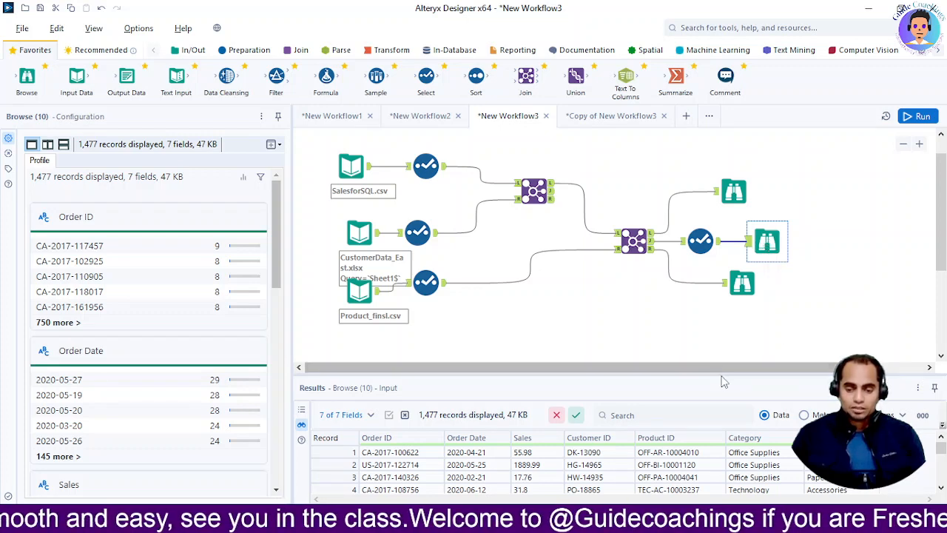
{"action": "left_click_drag", "start_coordinate": [713, 374], "coordinate": [704, 333]}
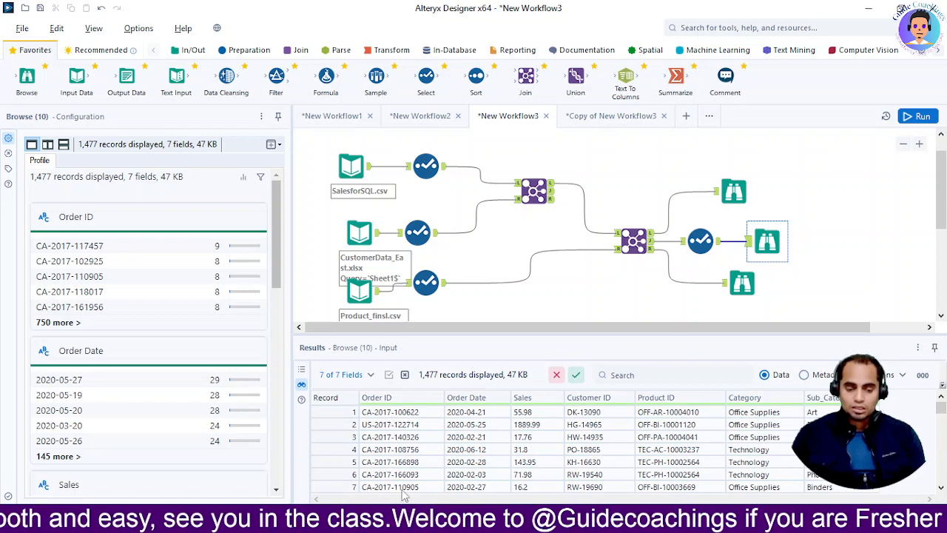
{"action": "left_click", "coordinate": [731, 194]}
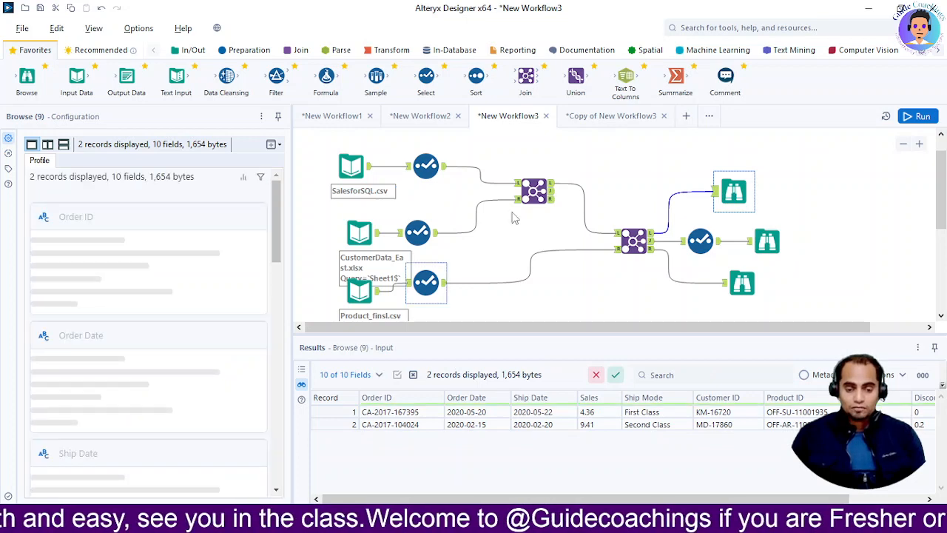
{"action": "left_click", "coordinate": [741, 285]}
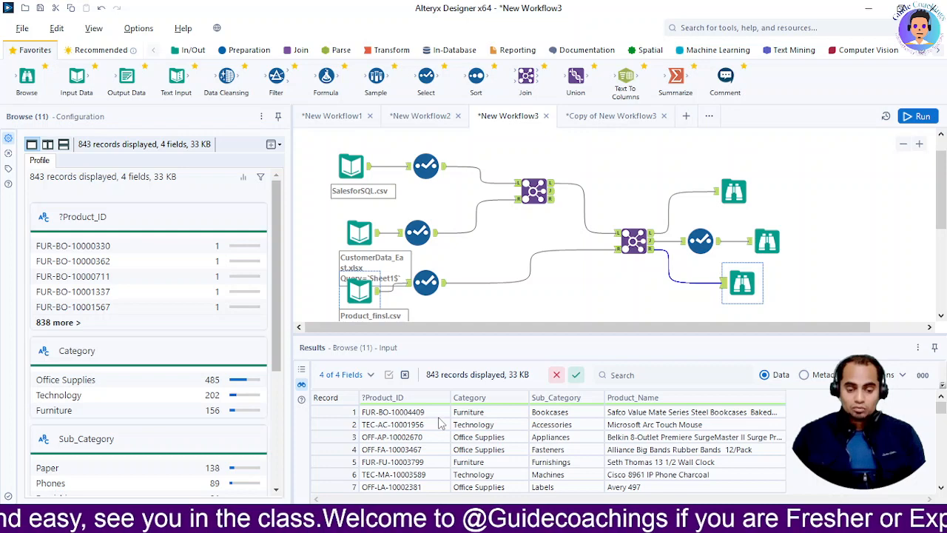
{"action": "left_click", "coordinate": [428, 288]}
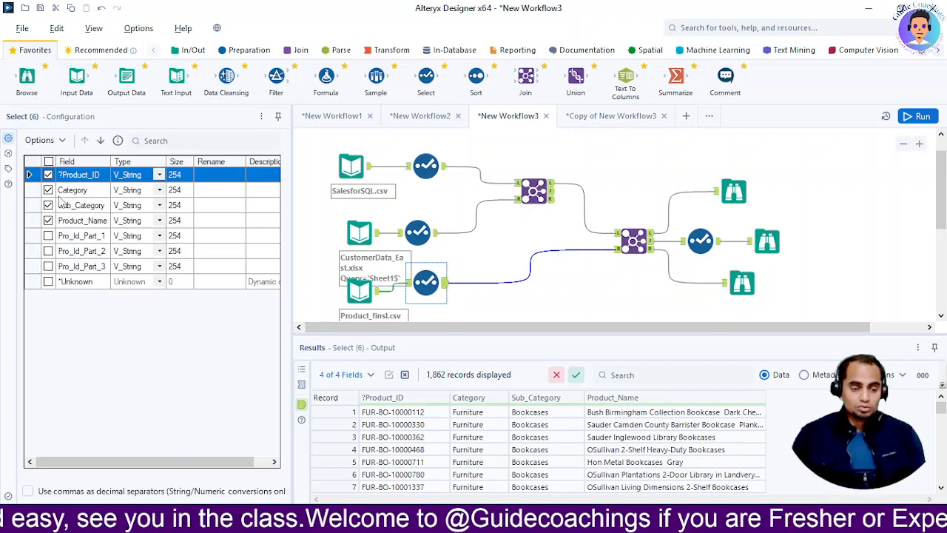
{"action": "left_click", "coordinate": [732, 284]}
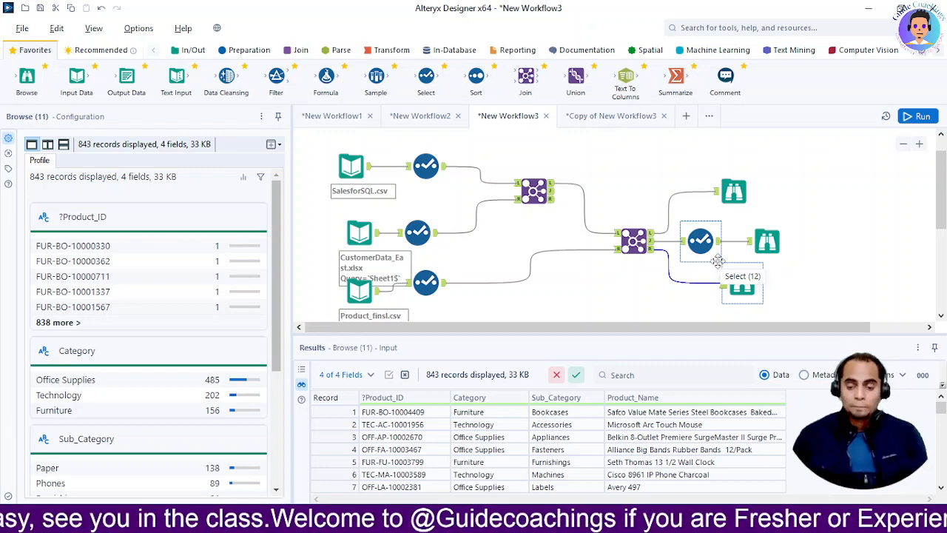
Examine the matched records in the Browse tool after the final Select tool, focusing on the Category values.
{"action": "left_click", "coordinate": [756, 250]}
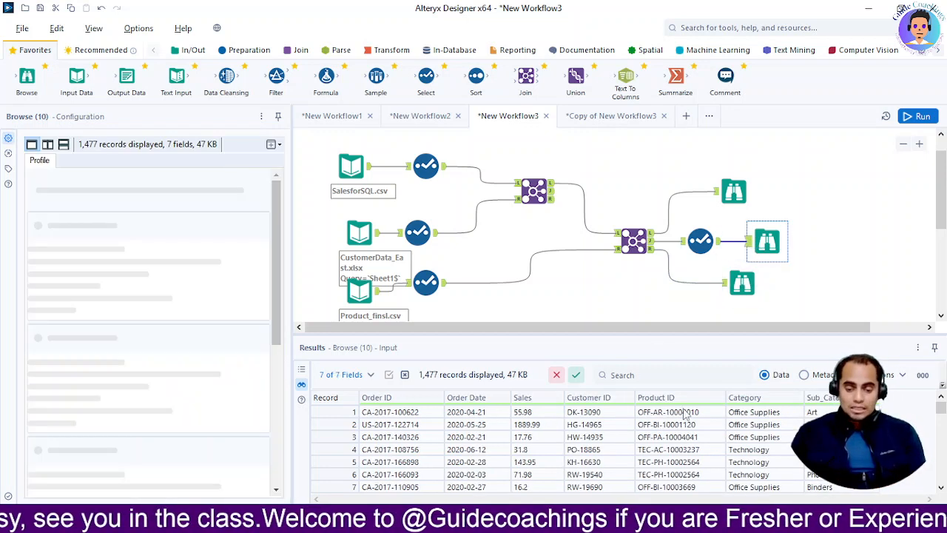
{"action": "scroll", "coordinate": [554, 466], "scroll_direction": "down", "scroll_amount": 5}
{"action": "scroll", "coordinate": [680, 452], "scroll_direction": "up", "scroll_amount": 4}
{"action": "scroll", "coordinate": [685, 452], "scroll_direction": "up", "scroll_amount": 1}
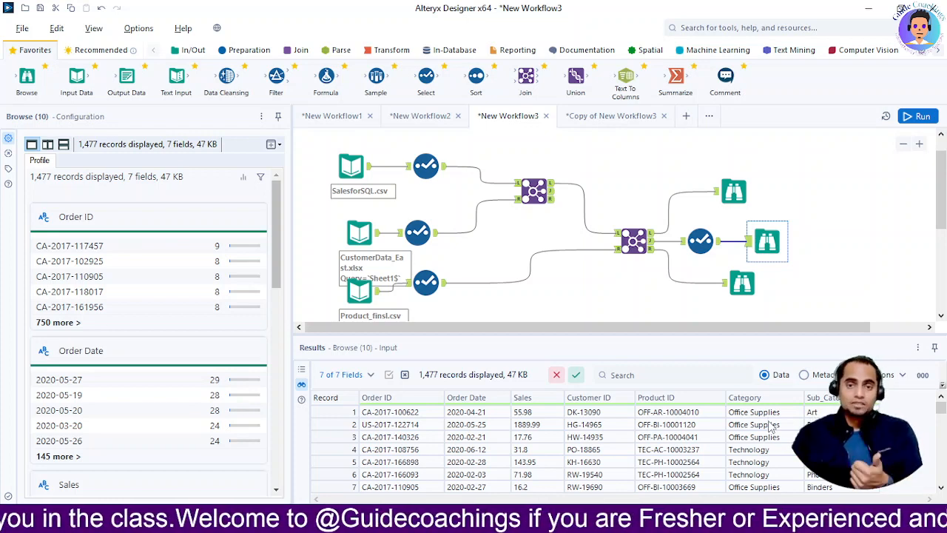
{"action": "scroll", "coordinate": [773, 466], "scroll_direction": "down", "scroll_amount": 12}
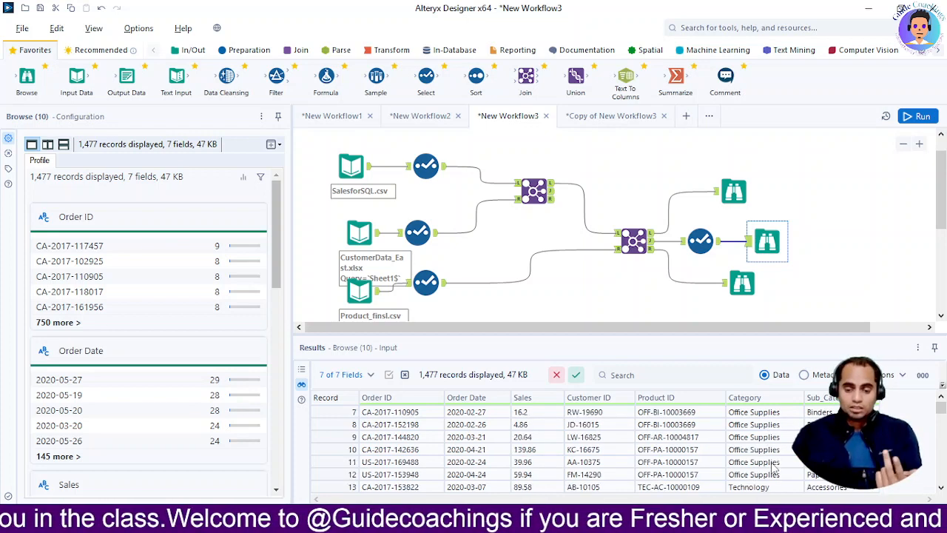
{"action": "scroll", "coordinate": [773, 466], "scroll_direction": "down", "scroll_amount": 4}
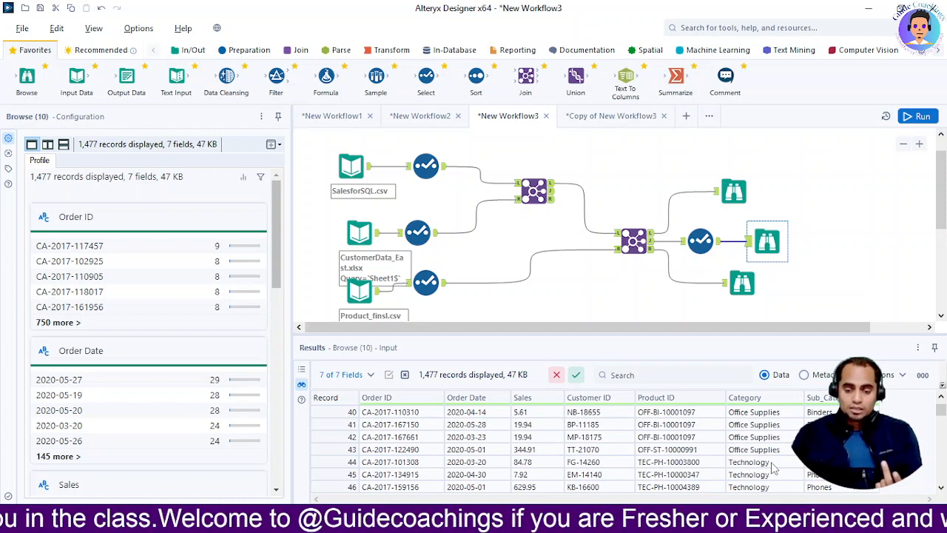
{"action": "scroll", "coordinate": [774, 467], "scroll_direction": "down", "scroll_amount": 4}
{"action": "scroll", "coordinate": [773, 467], "scroll_direction": "down", "scroll_amount": 5}
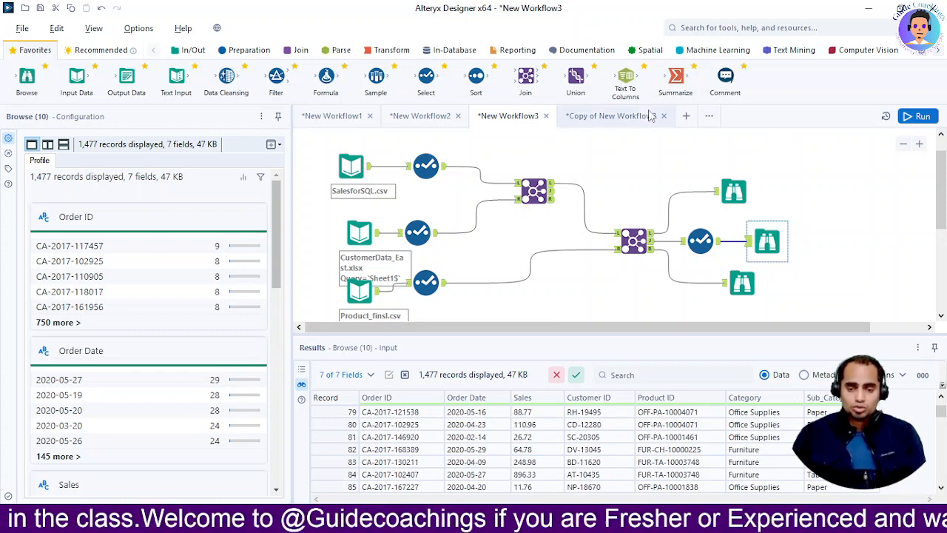
Return to Copy of New Workflow3, show the Transform tools and locate the Category and Sales fields in the Summarize configuration.
{"action": "left_click", "coordinate": [618, 117]}
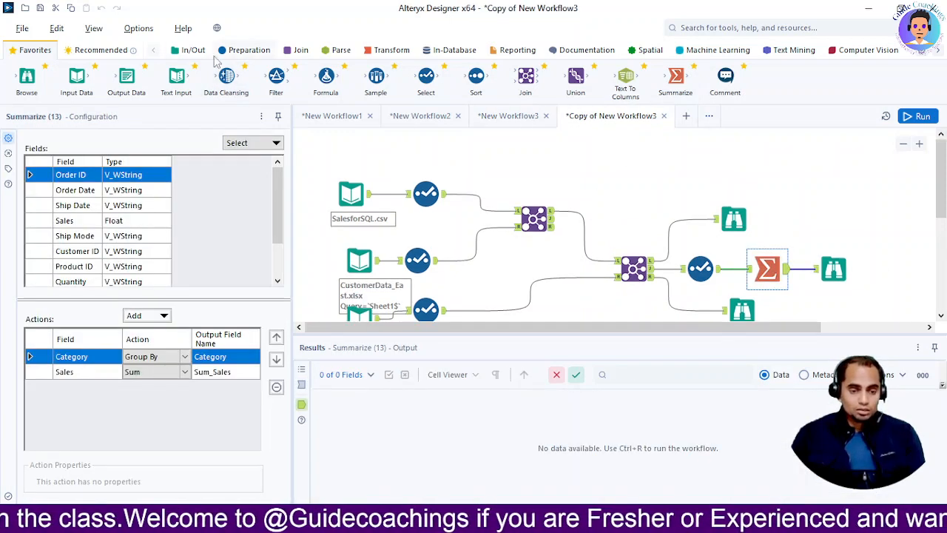
{"action": "left_click", "coordinate": [373, 53]}
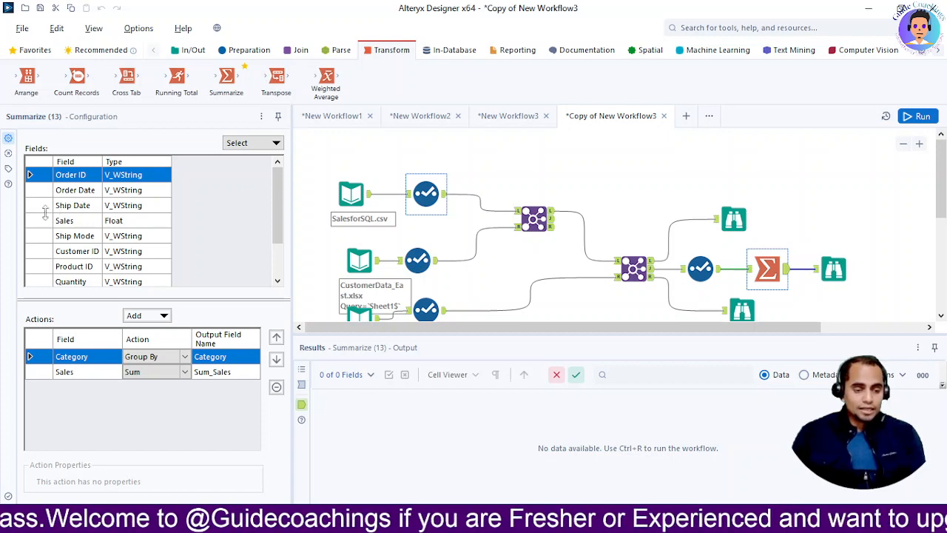
{"action": "scroll", "coordinate": [32, 274], "scroll_direction": "down", "scroll_amount": 2}
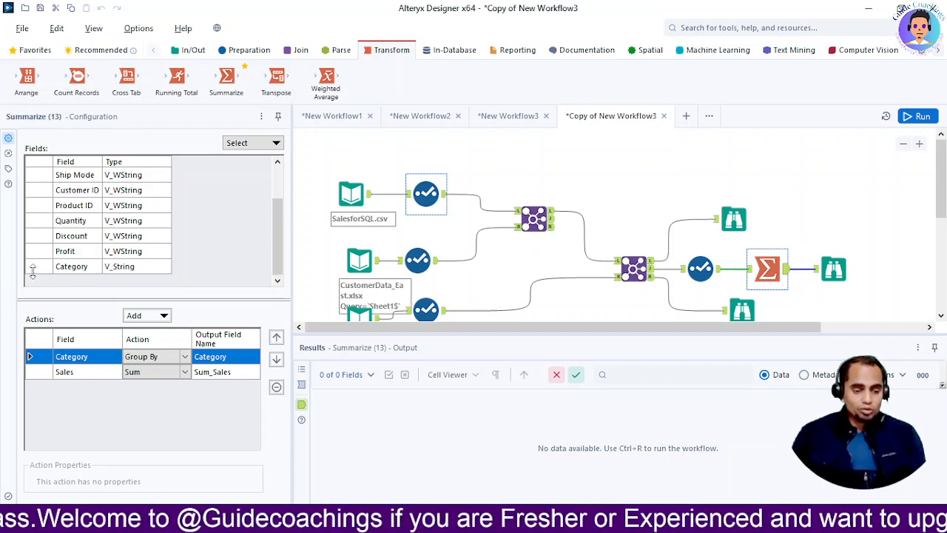
{"action": "left_click", "coordinate": [29, 270]}
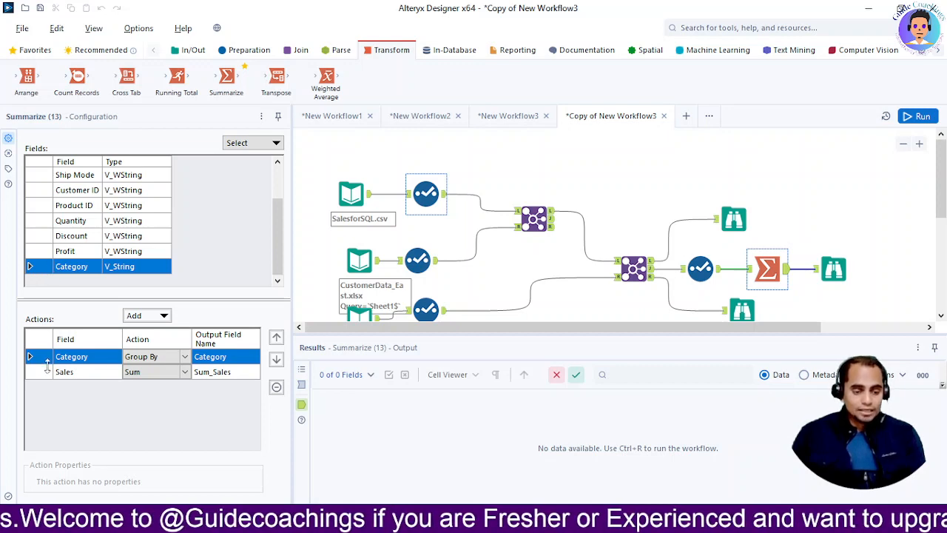
{"action": "scroll", "coordinate": [52, 226], "scroll_direction": "up", "scroll_amount": 2}
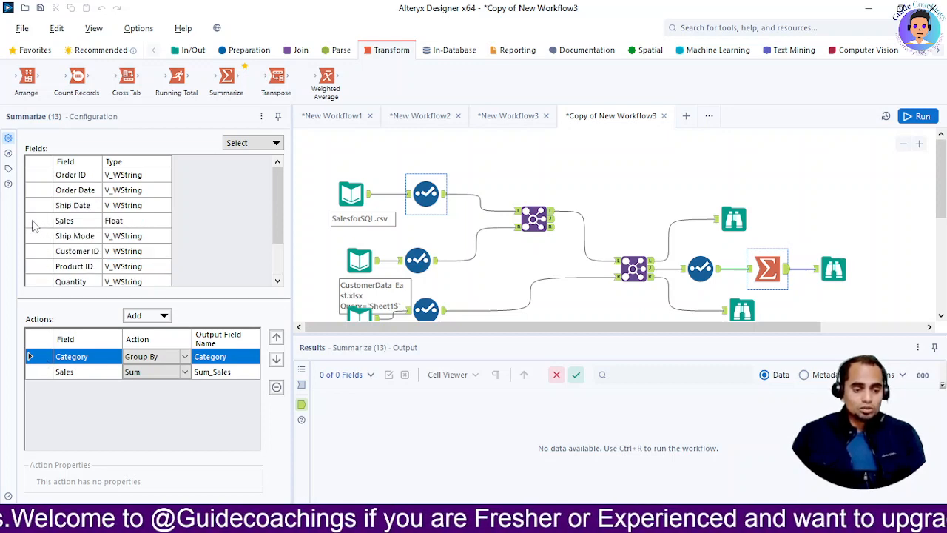
{"action": "left_click", "coordinate": [32, 220]}
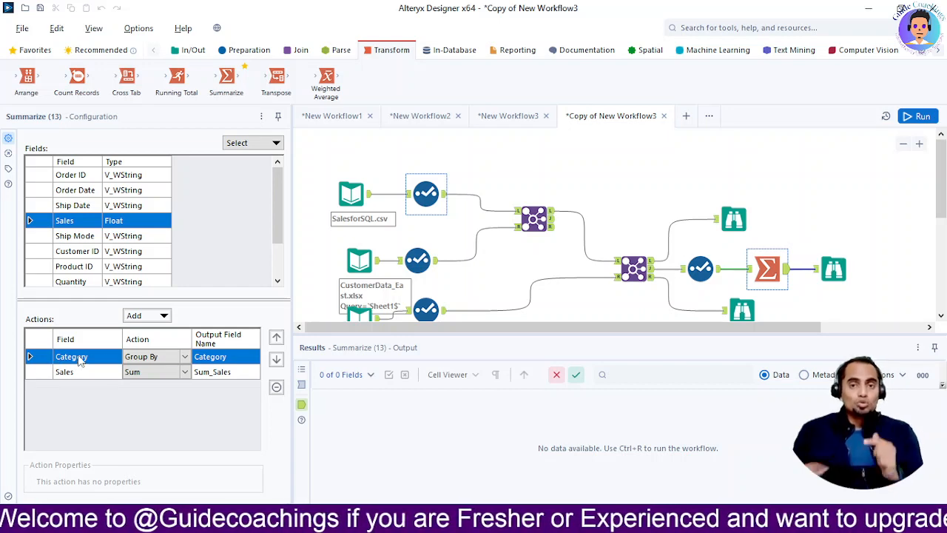
Review the aggregation actions available for Category in the Summarize tool, keeping Group By, and look over its field list.
{"action": "left_click", "coordinate": [186, 361]}
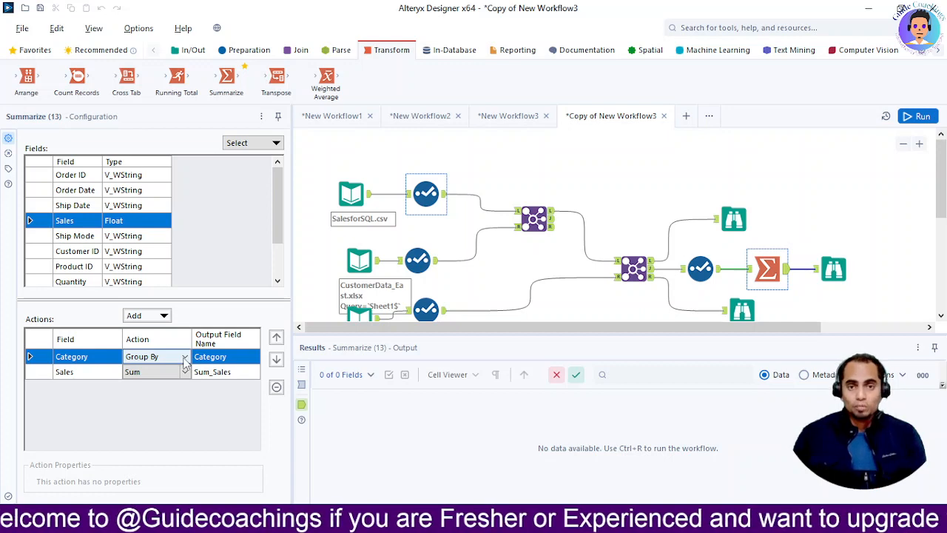
{"action": "left_click", "coordinate": [185, 358]}
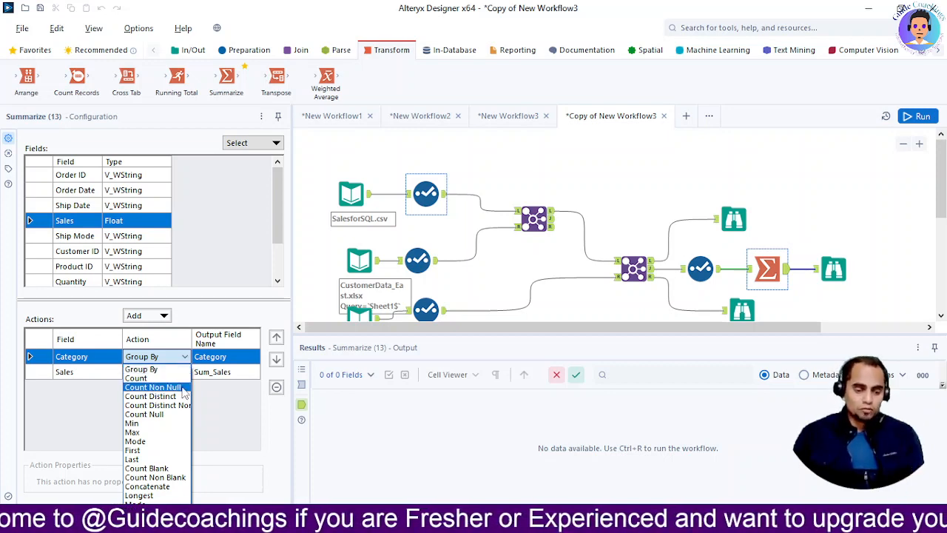
{"action": "left_click", "coordinate": [167, 357]}
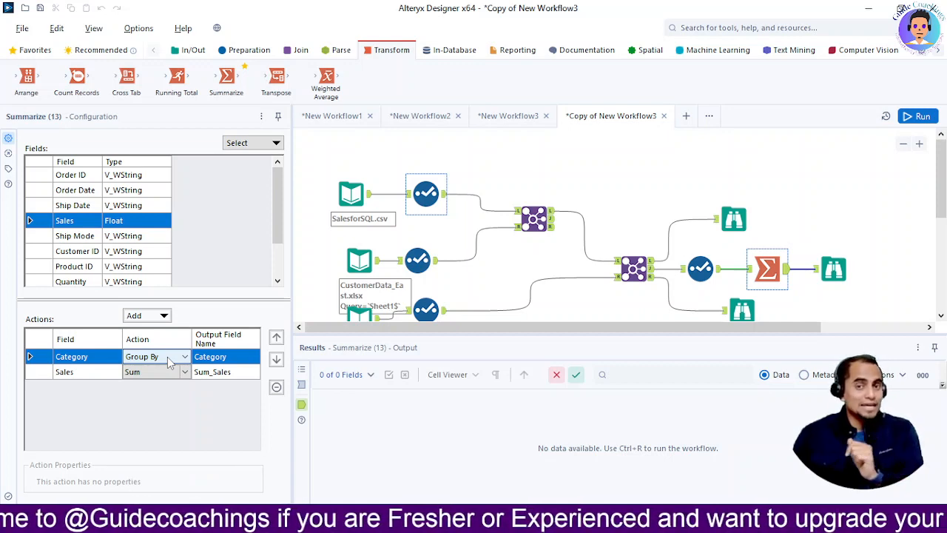
{"action": "left_click", "coordinate": [169, 372]}
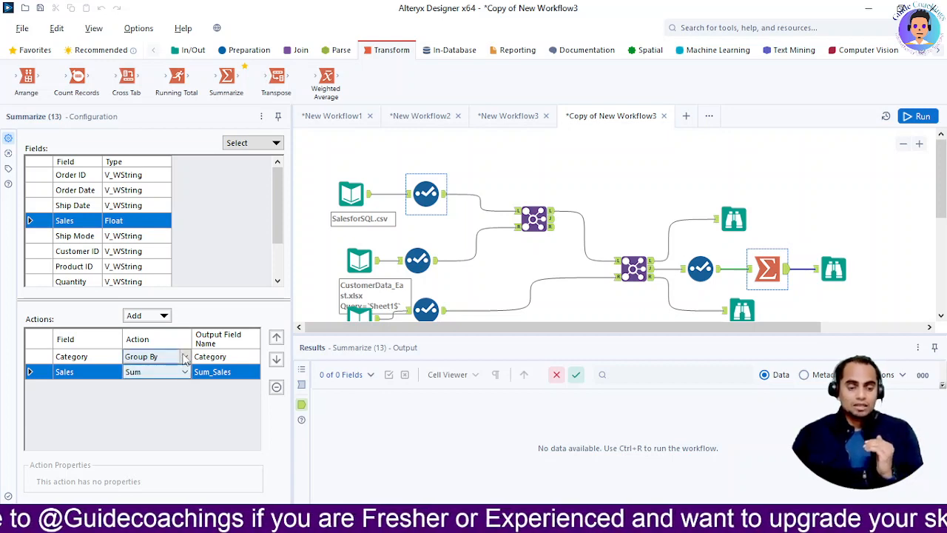
{"action": "left_click", "coordinate": [184, 357]}
{"action": "left_click", "coordinate": [185, 356]}
{"action": "left_click", "coordinate": [184, 357]}
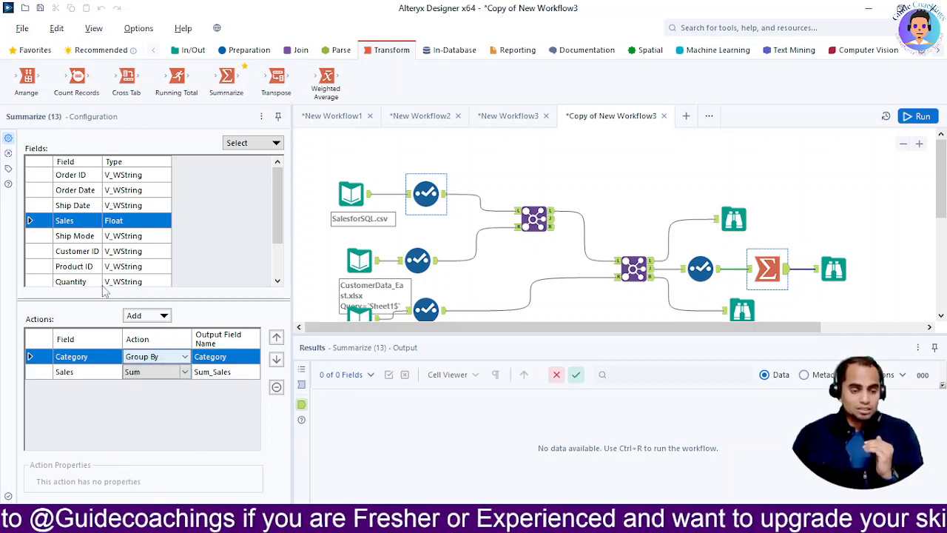
{"action": "scroll", "coordinate": [98, 256], "scroll_direction": "down", "scroll_amount": 2}
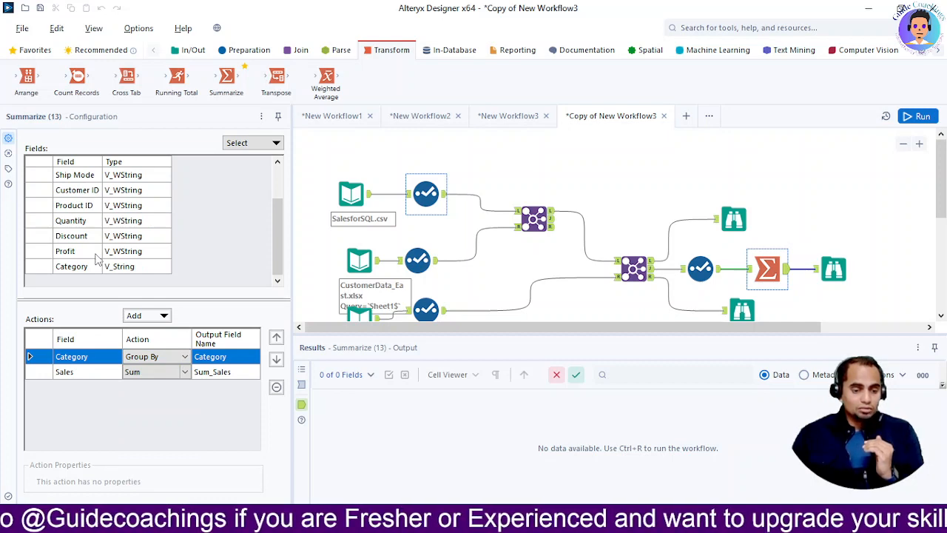
{"action": "scroll", "coordinate": [95, 257], "scroll_direction": "up", "scroll_amount": 2}
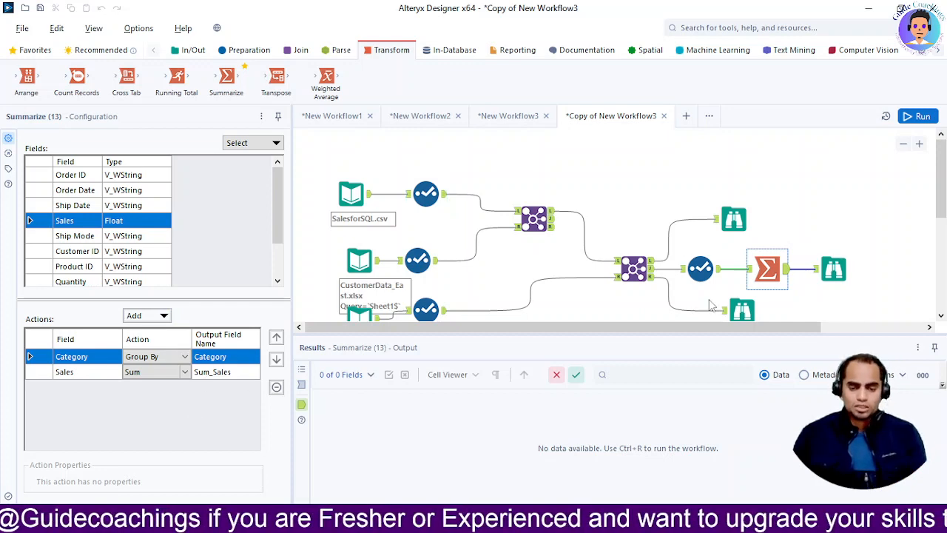
Run the workflow with the Browse tool after Summarize selected, and switch to the presentation slide on the Summarize tool.
{"action": "left_click", "coordinate": [834, 271]}
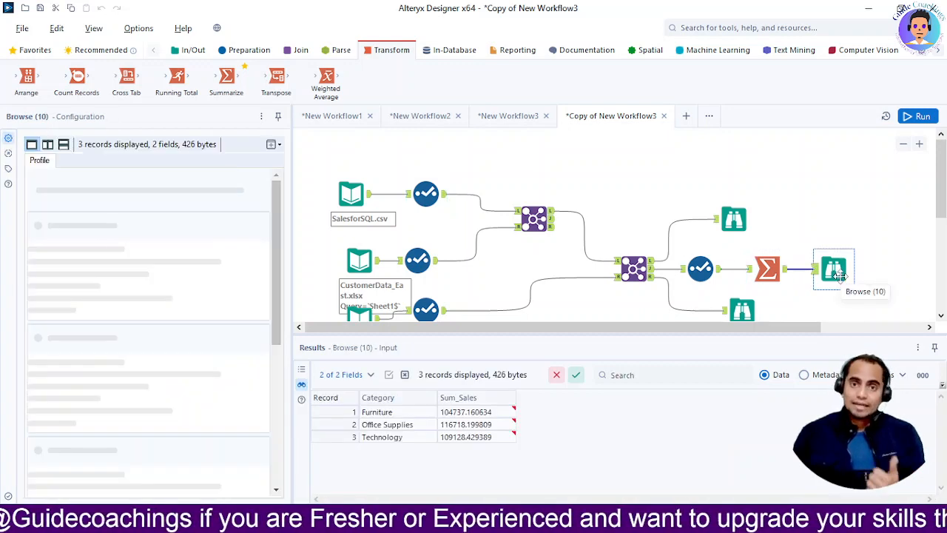
{"action": "left_click", "coordinate": [915, 120]}
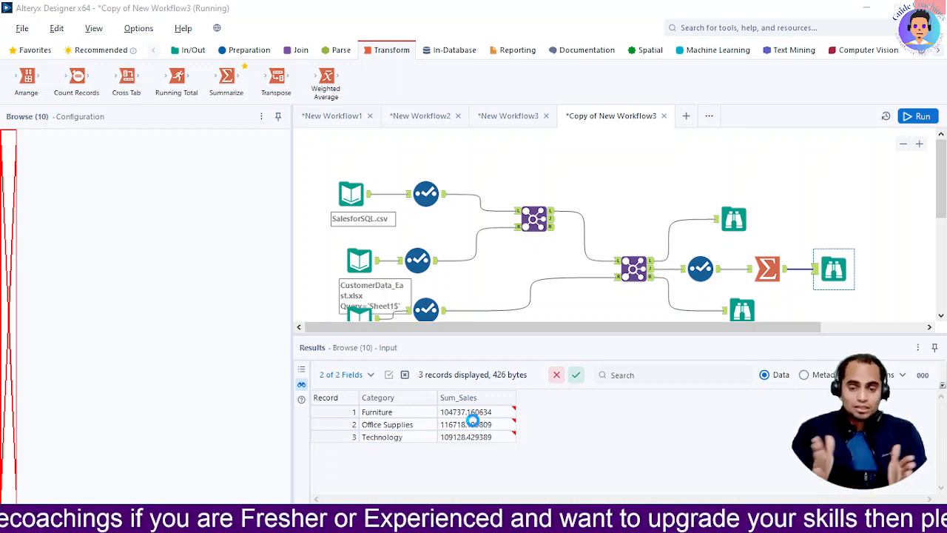
{"action": "key", "text": "alt+Tab"}
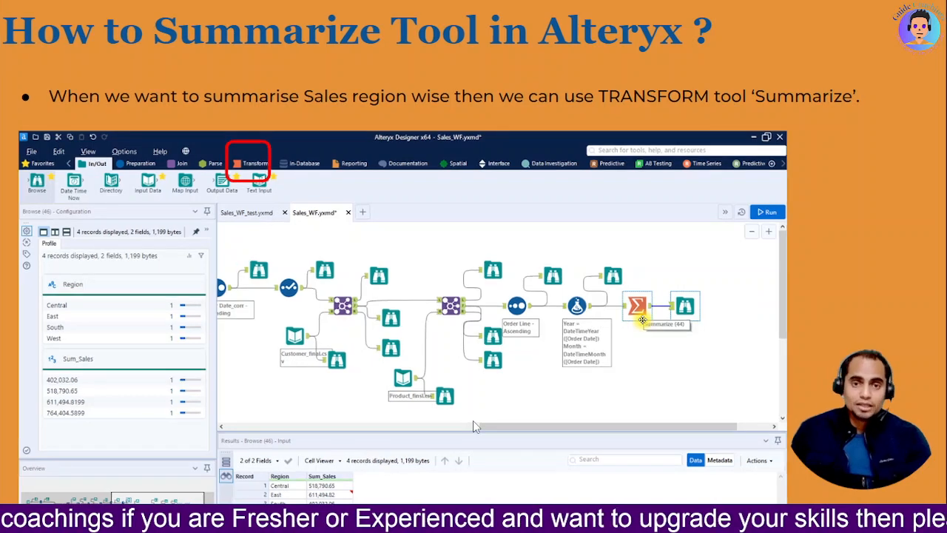